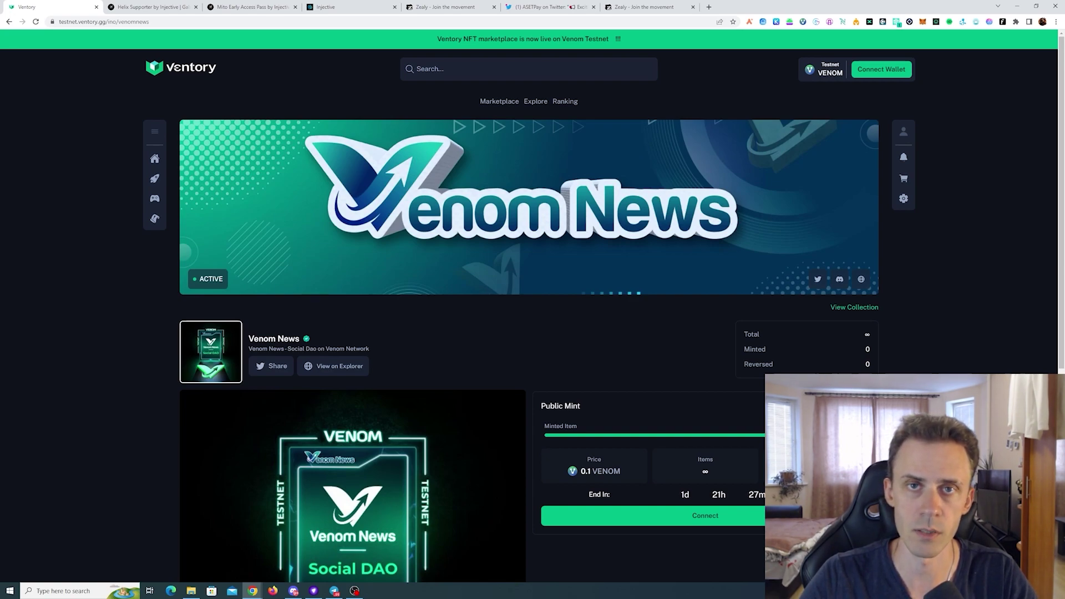
Scroll the Venom News mint page to review the Public Mint panel: 0.1 VENOM, max 1.
scroll(654, 366, down, 2)
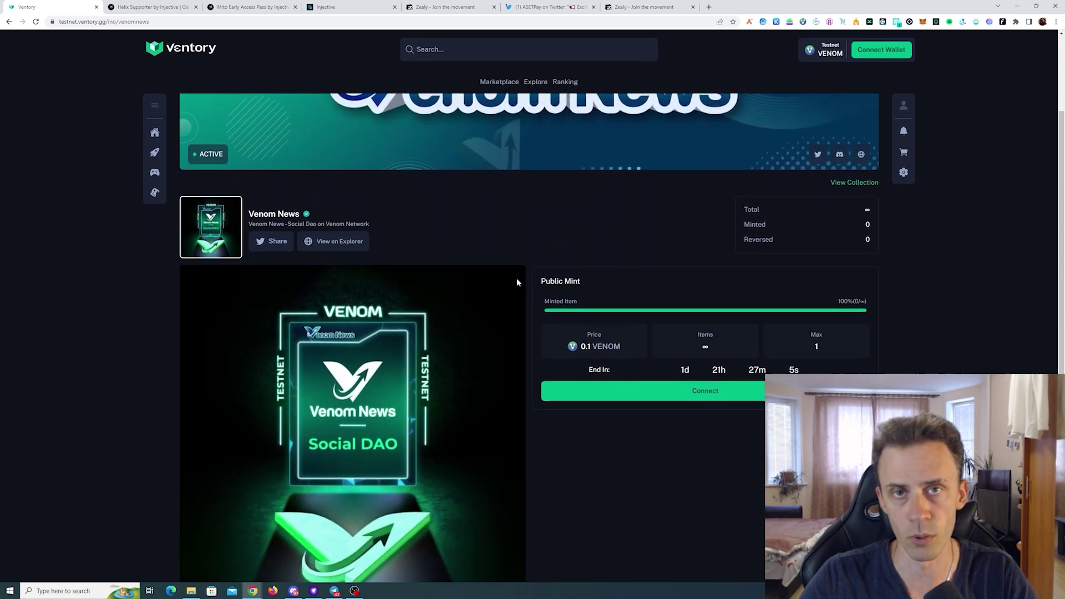
scroll(518, 280, up, 1)
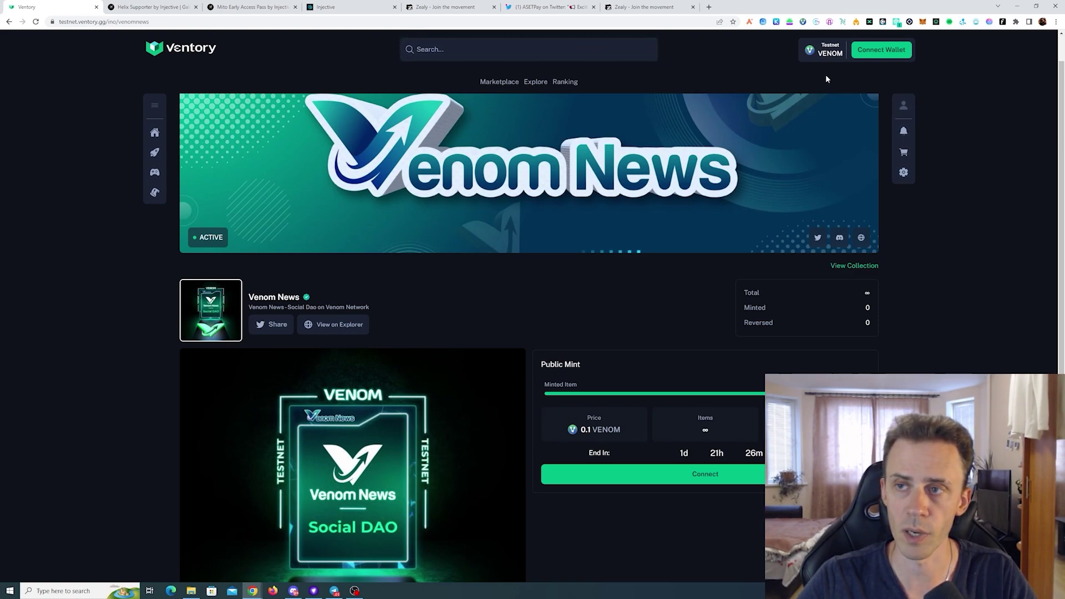
scroll(927, 254, down, 2)
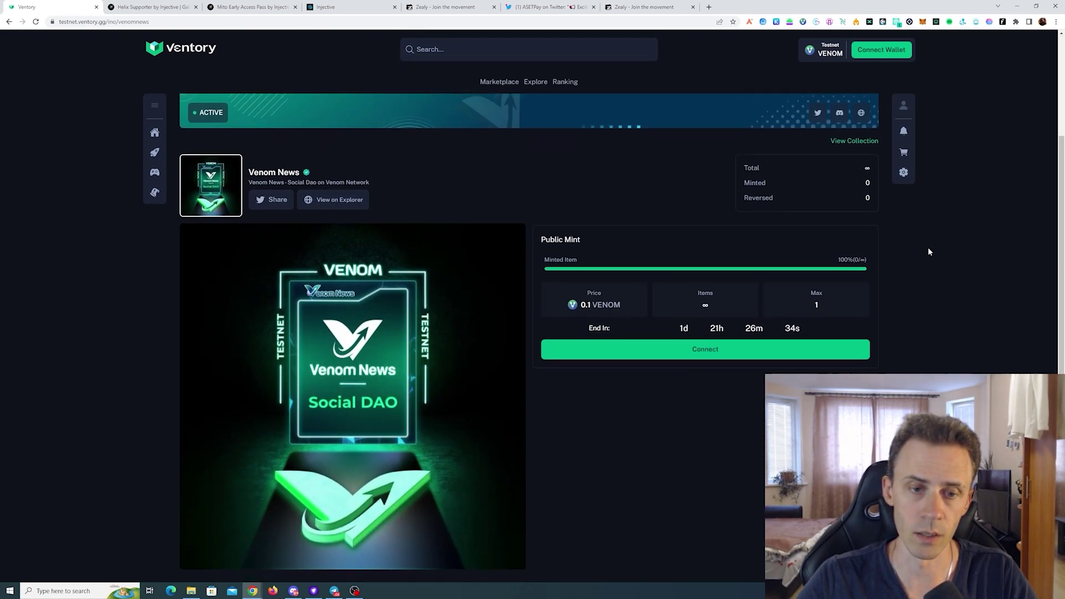
scroll(441, 241, up, 3)
scroll(537, 219, down, 1)
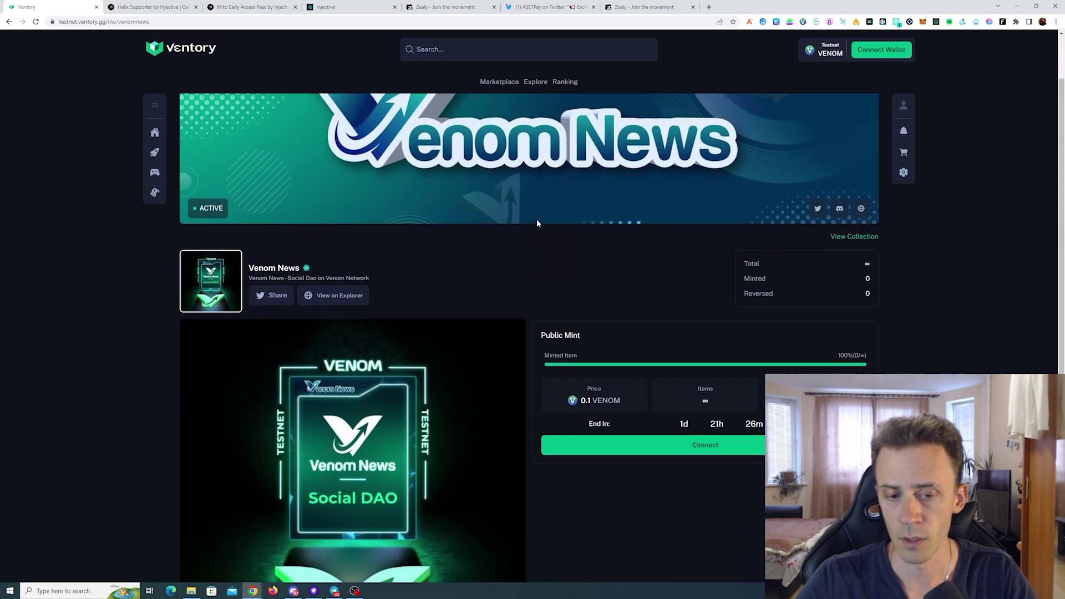
scroll(500, 166, up, 1)
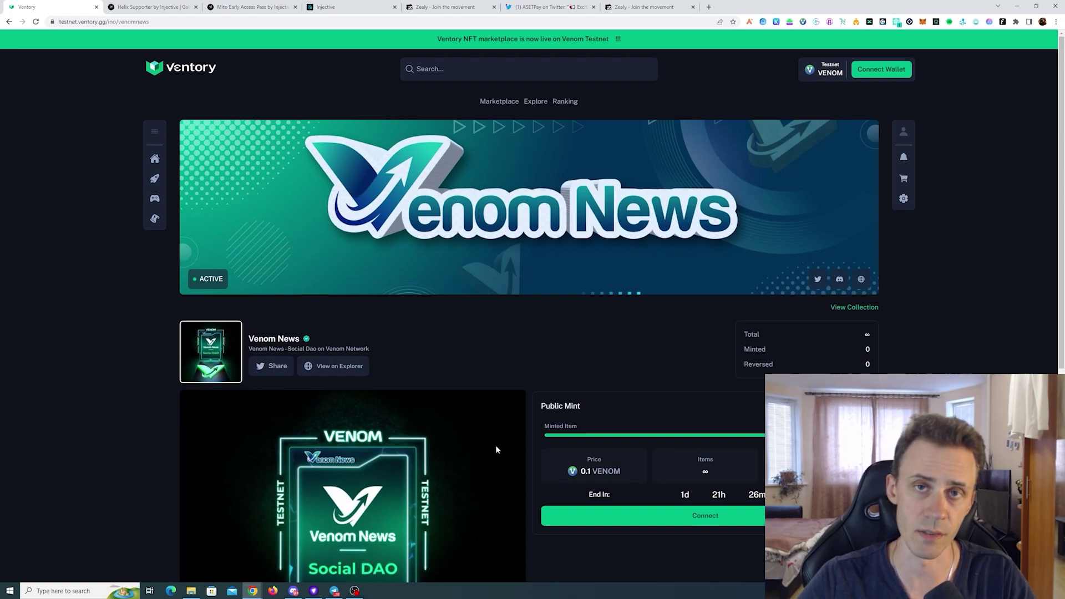
Connect Account 1 from the Venom Chrome Extension wallet to Ventory.
click(883, 70)
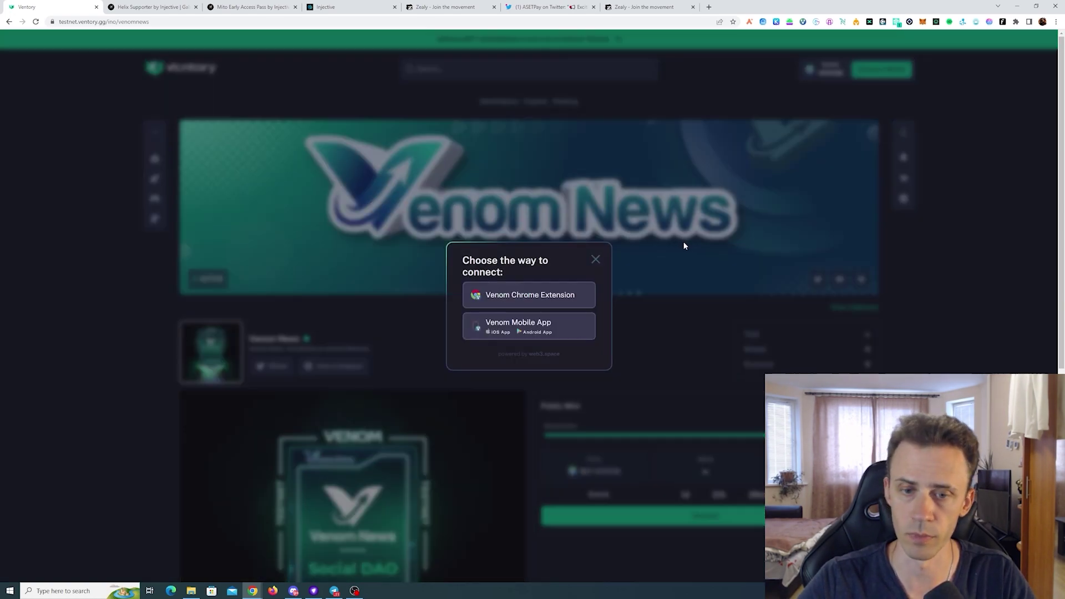
click(530, 294)
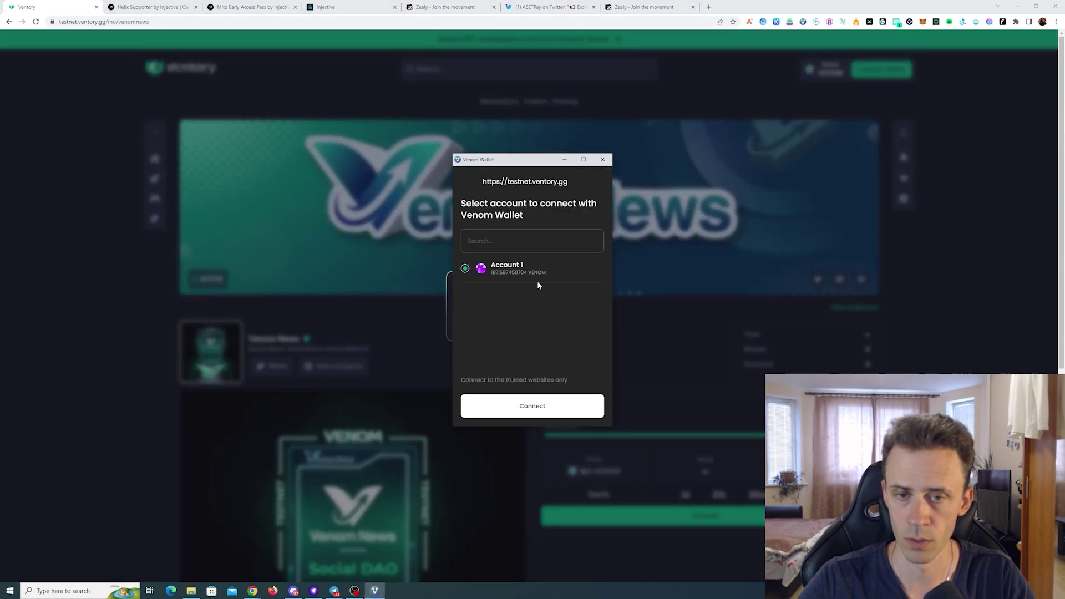
click(510, 243)
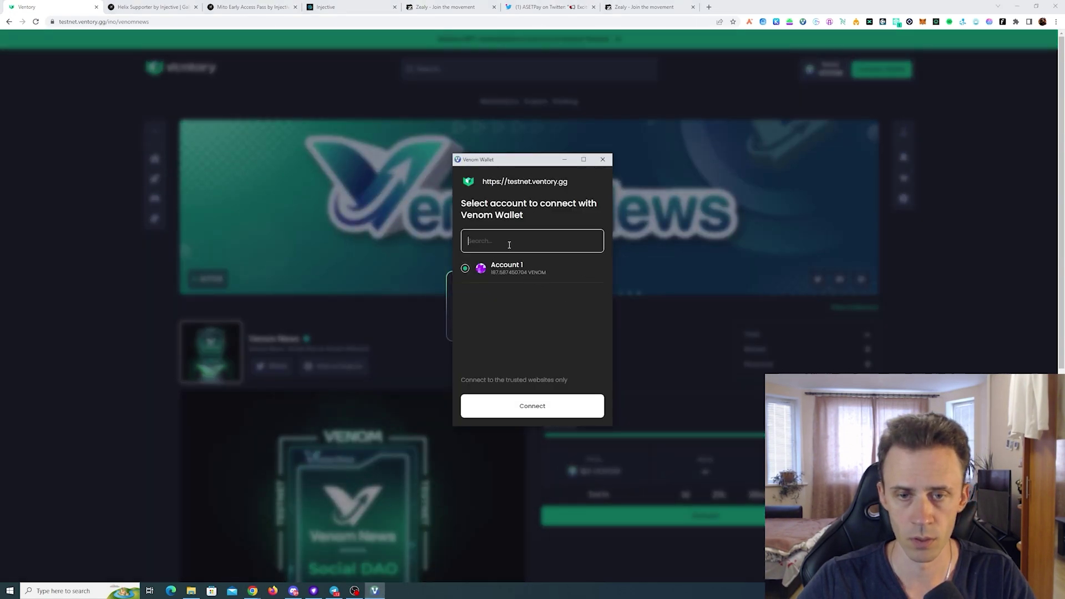
click(533, 405)
Follow Ventory Marketplace and Venom News on Twitter, then verify both follow tasks.
scroll(578, 369, down, 5)
click(861, 306)
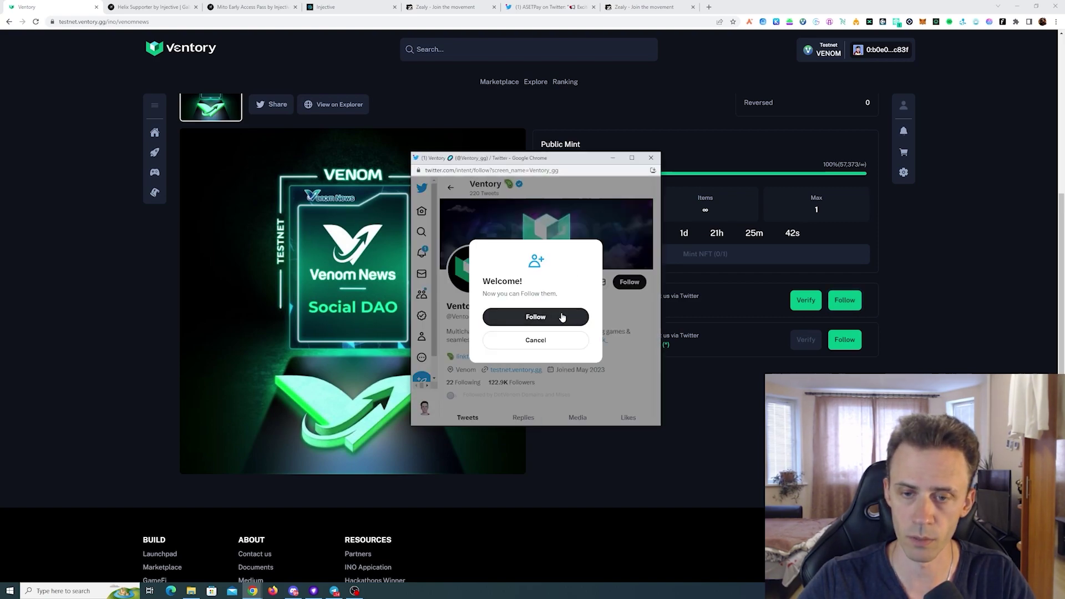
click(577, 315)
click(650, 157)
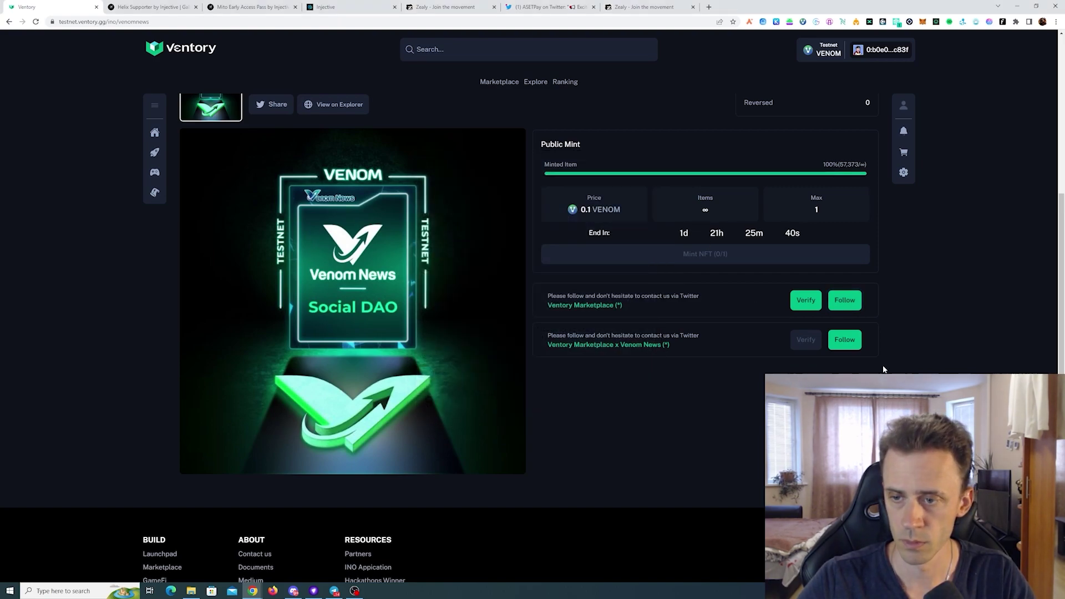
click(845, 339)
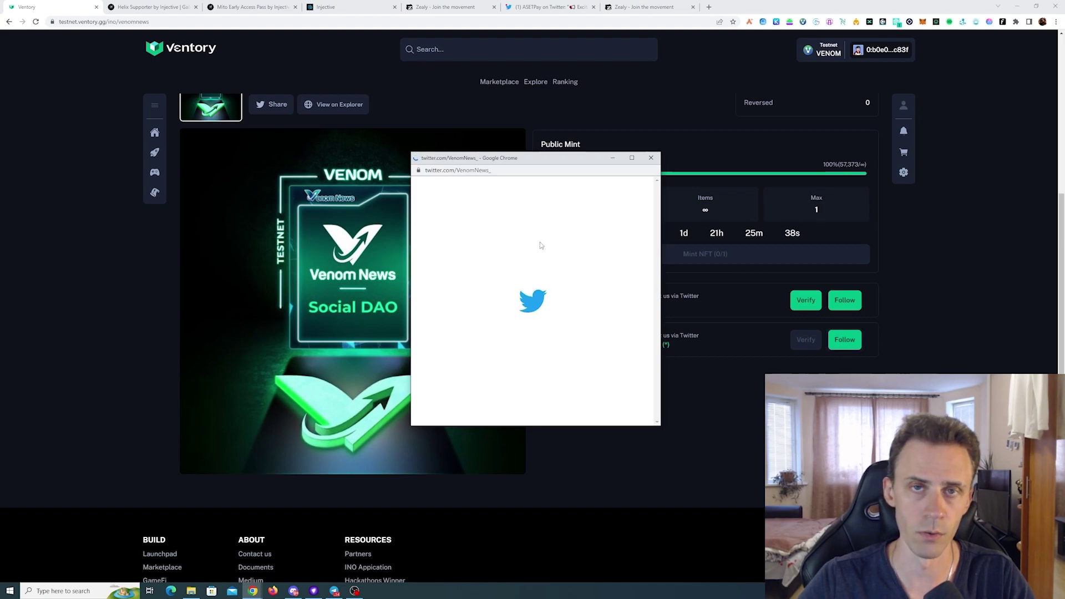
click(629, 282)
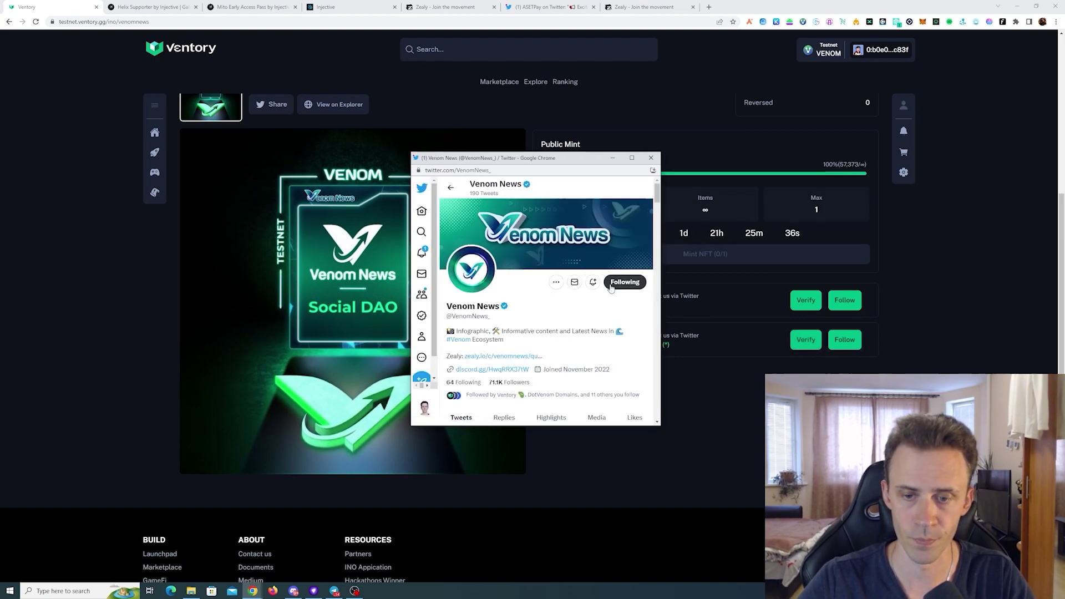
click(651, 157)
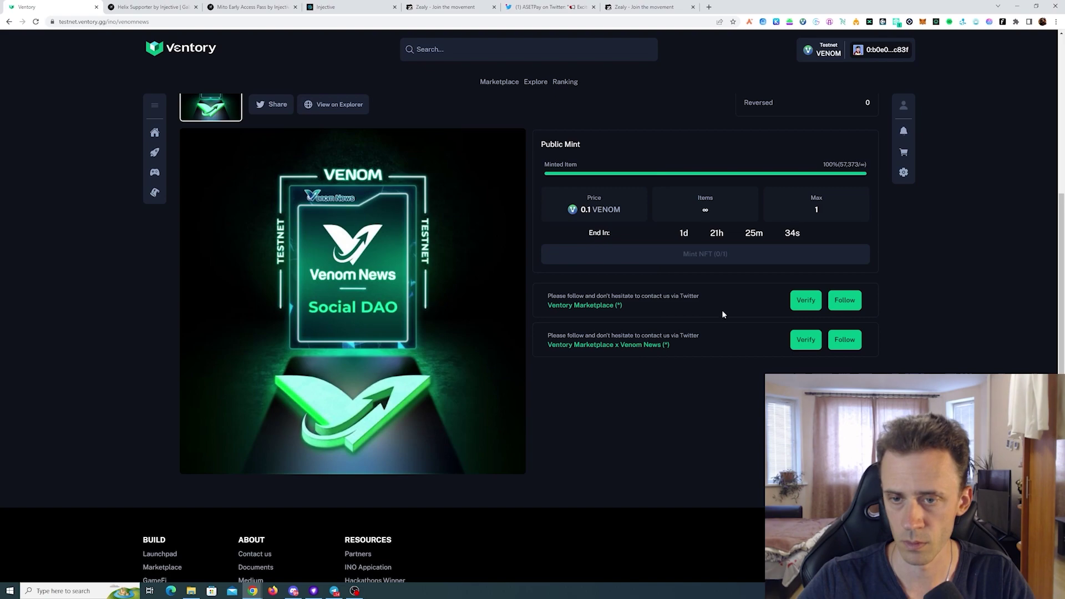
click(805, 302)
click(807, 342)
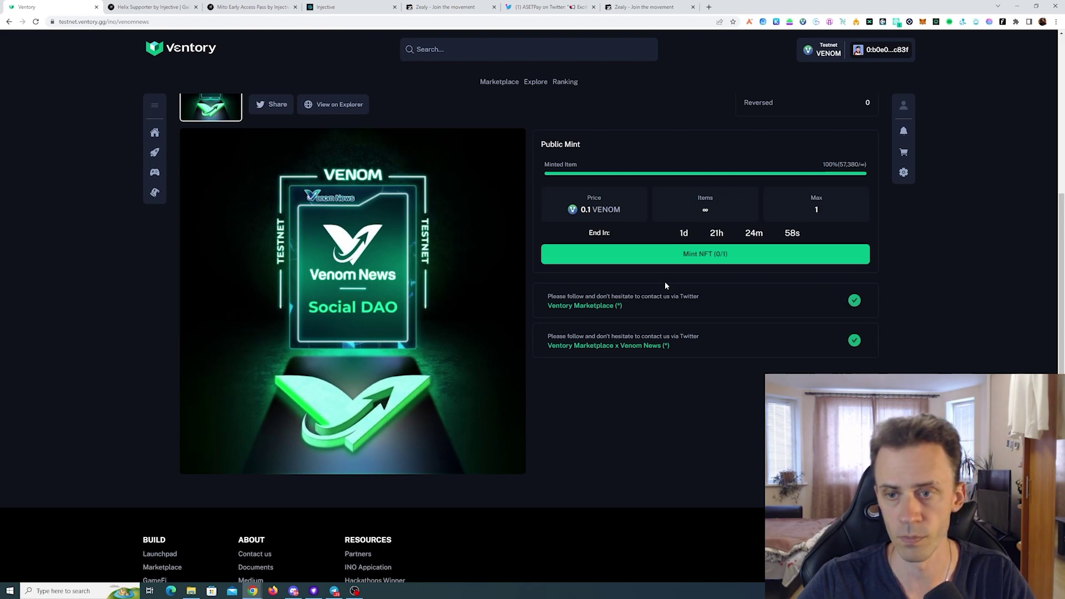
Mint the Venom News NFT with the remembered wallet password, then view My Profile.
click(666, 254)
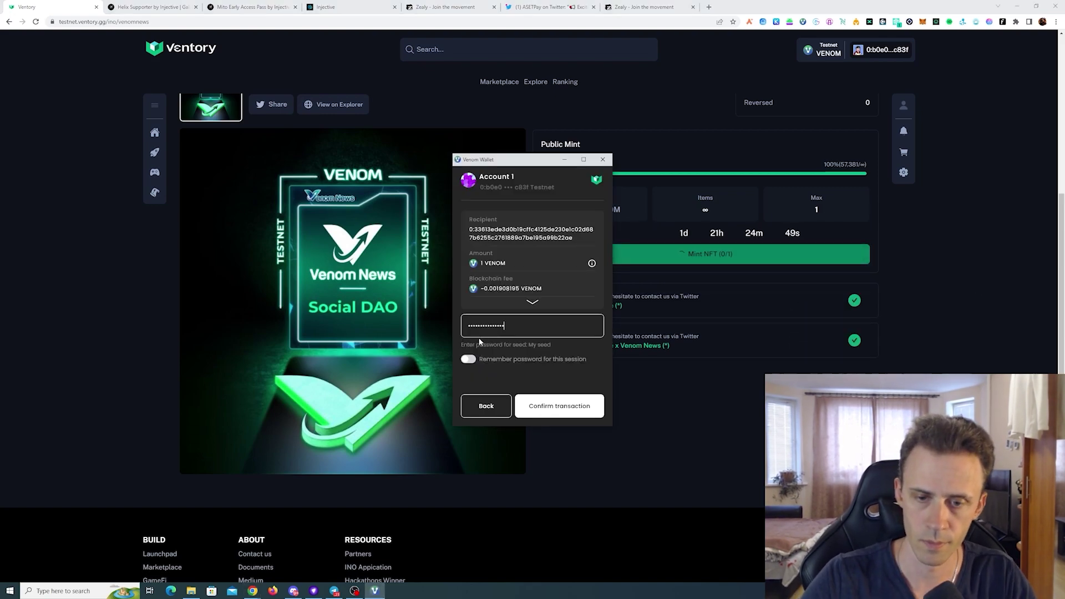
click(469, 359)
click(560, 406)
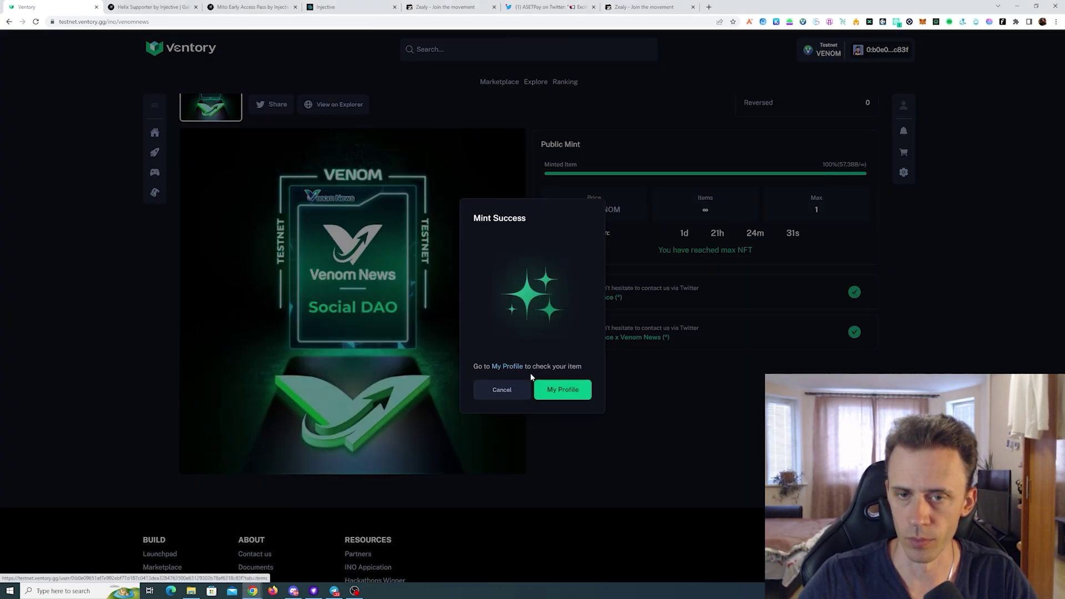
click(565, 390)
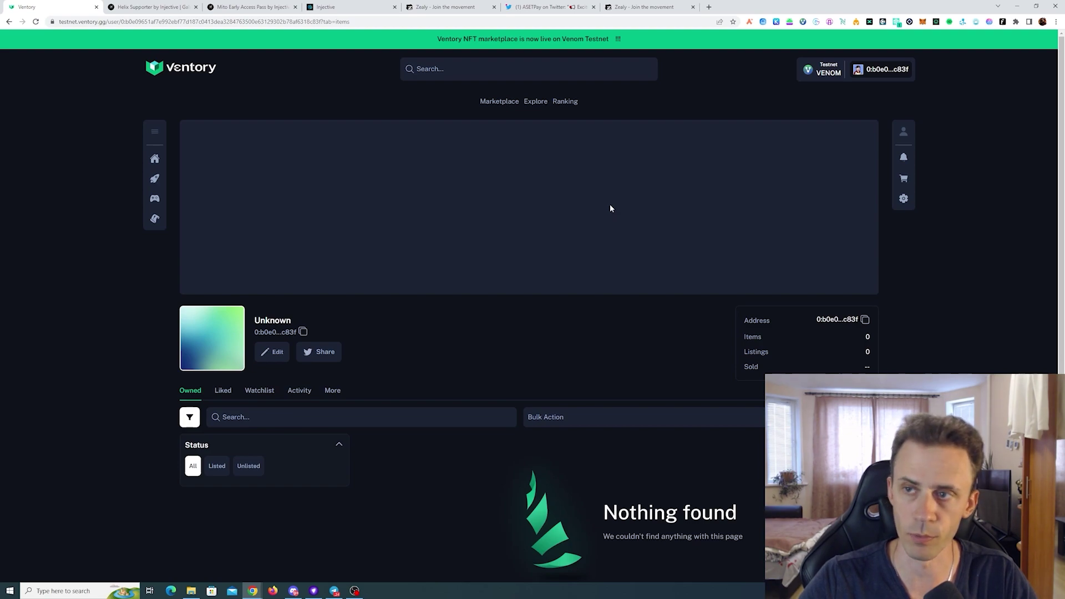
Browse the Launchpad Drops on the Ventory home page, then switch to the Helix Supporter campaign.
scroll(617, 254, down, 3)
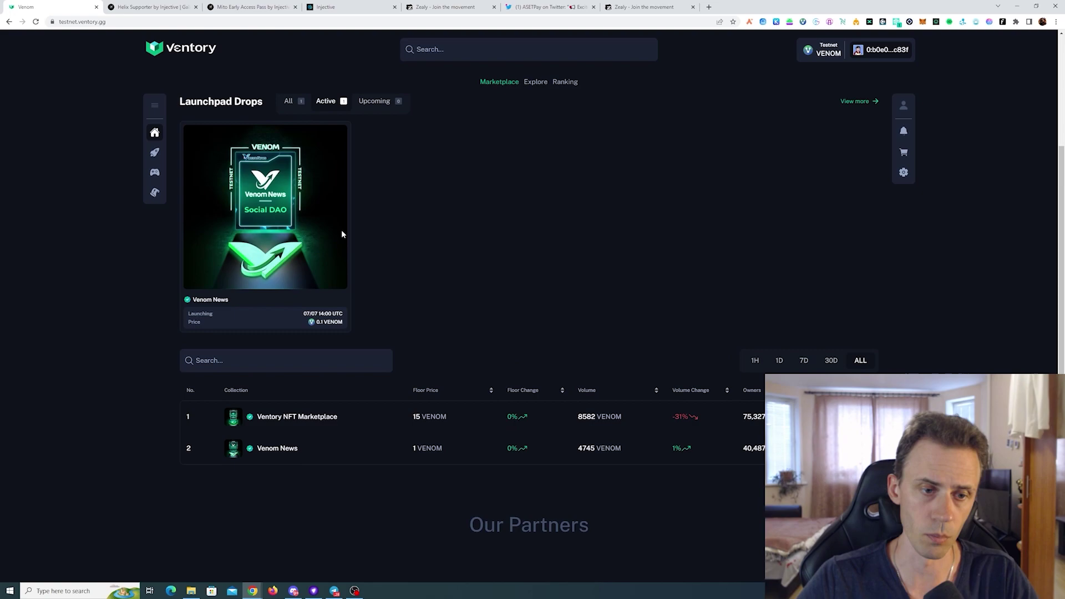
scroll(477, 272, down, 2)
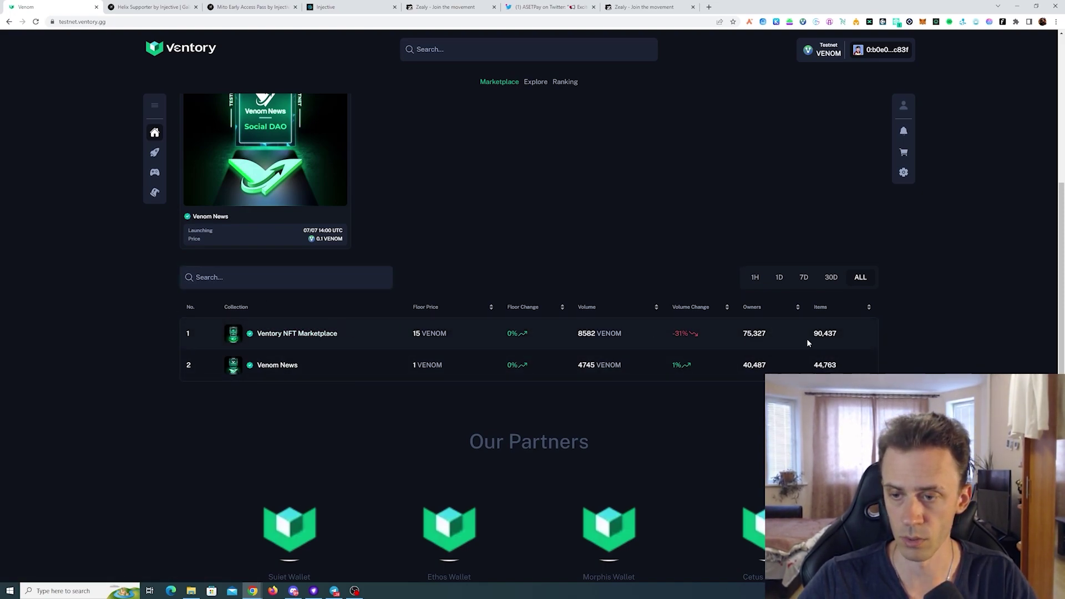
key(ctrl+Tab)
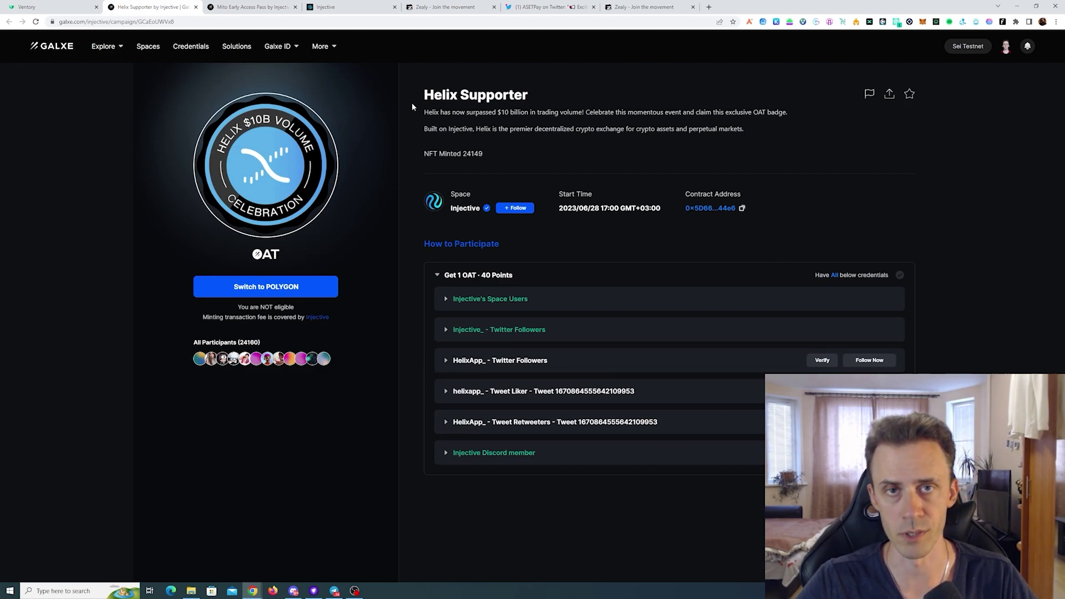
Reload the Mito Early Access Pass campaign and approve switching the wallet to Polygon.
click(250, 7)
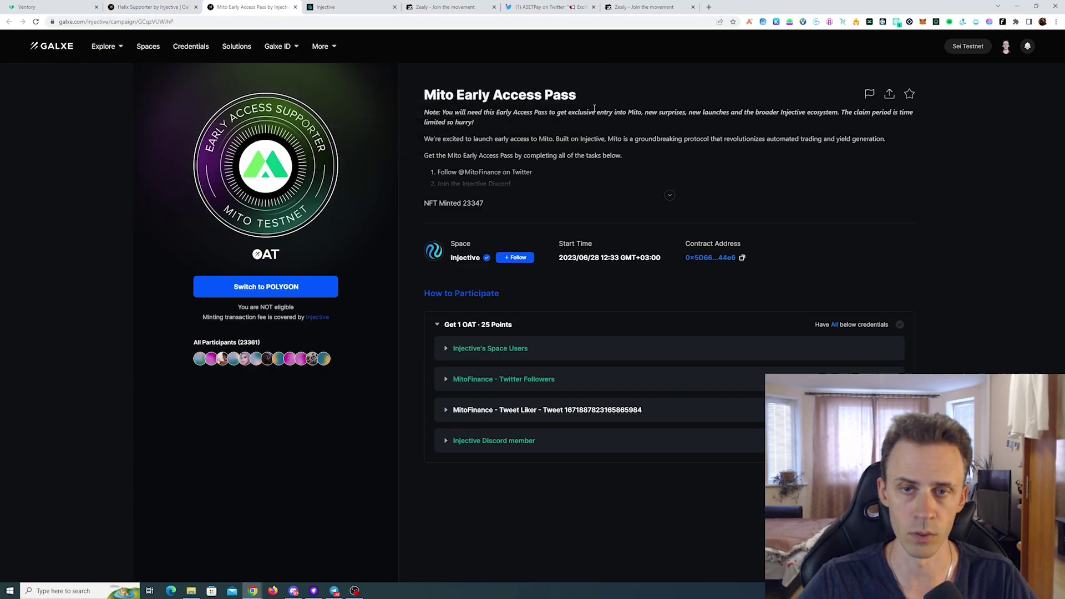
key(F5)
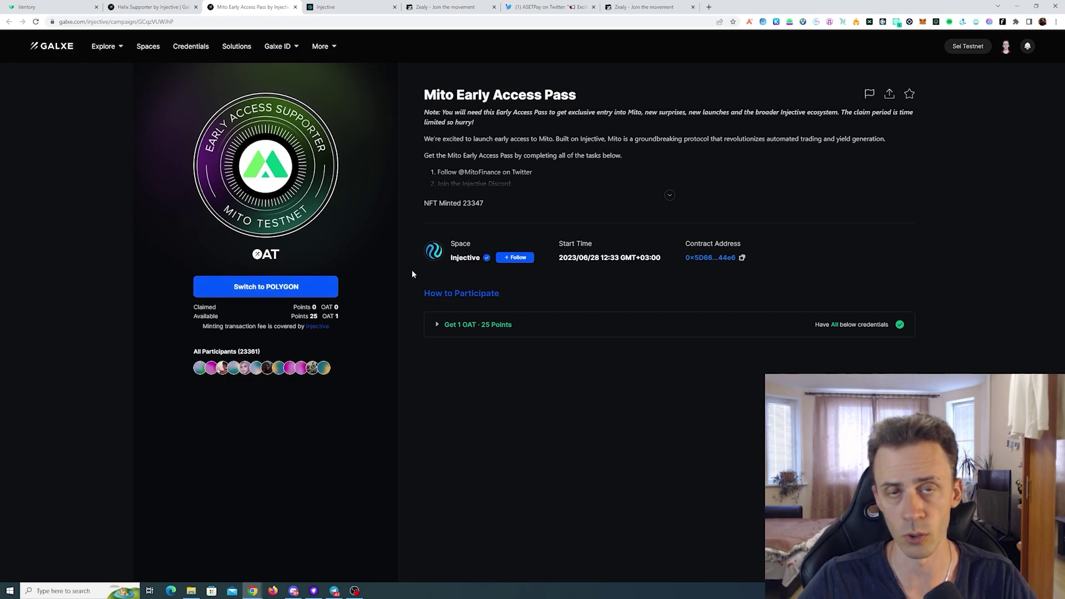
click(265, 290)
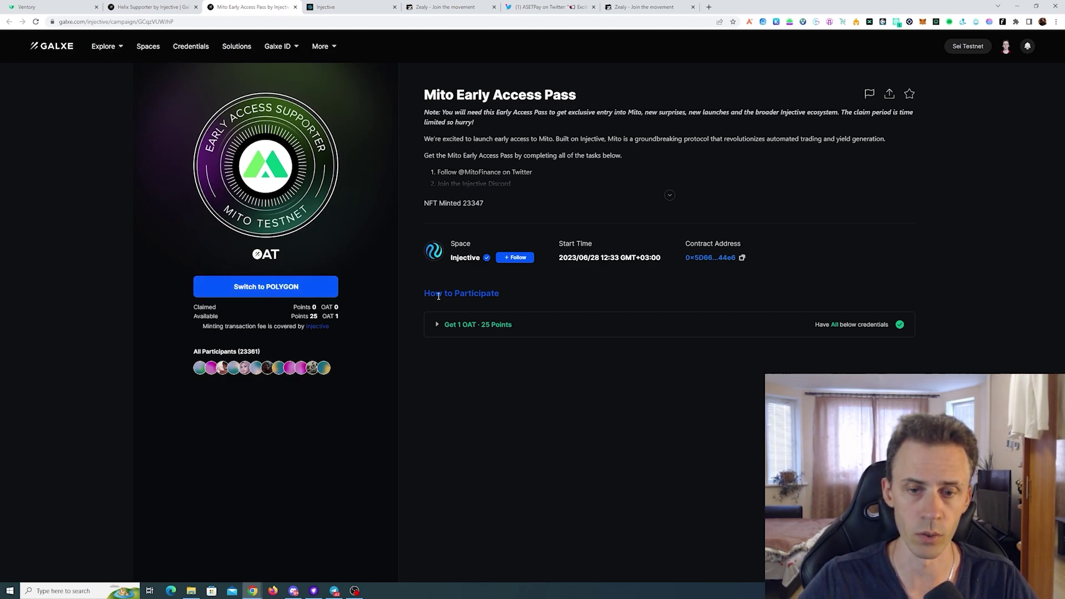
click(1027, 236)
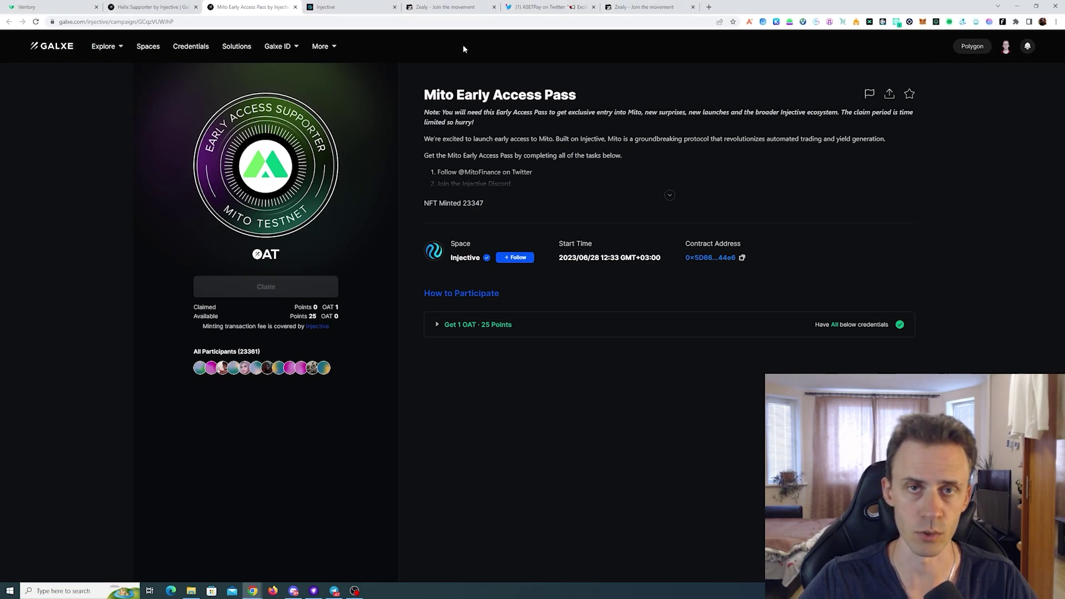
Reload the Injective guild page to confirm Early Supporter access, then go to its Discord server.
click(361, 7)
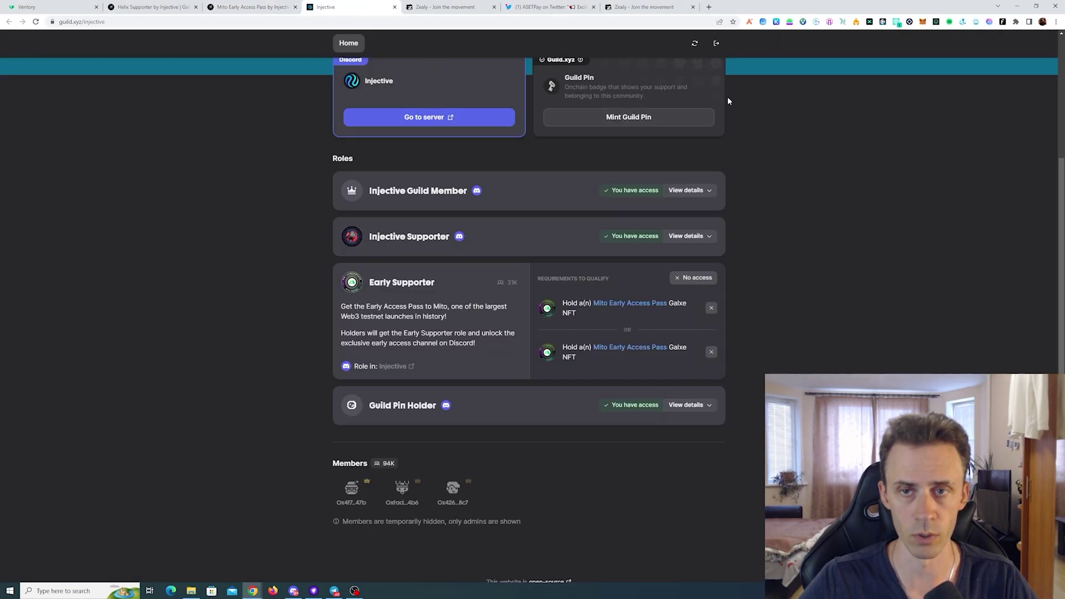
scroll(816, 151, up, 3)
scroll(821, 154, down, 1)
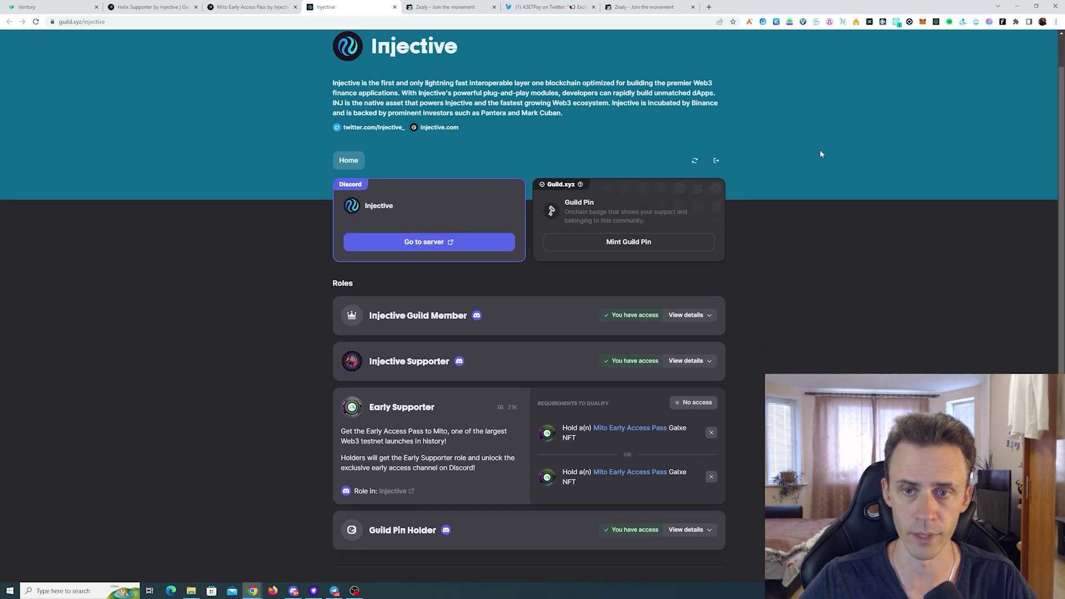
scroll(822, 156, down, 3)
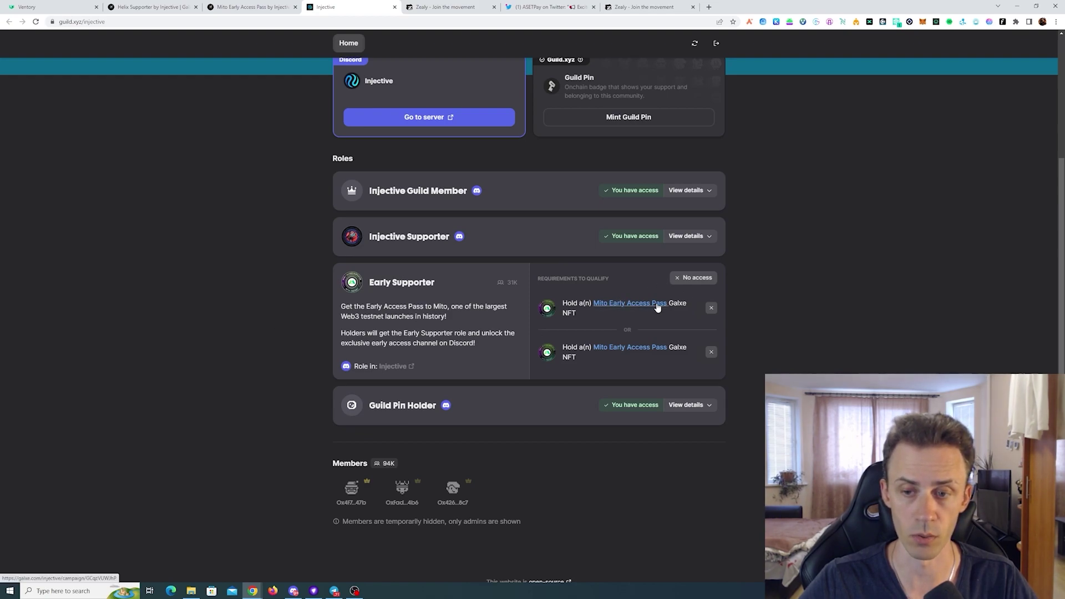
scroll(800, 229, up, 3)
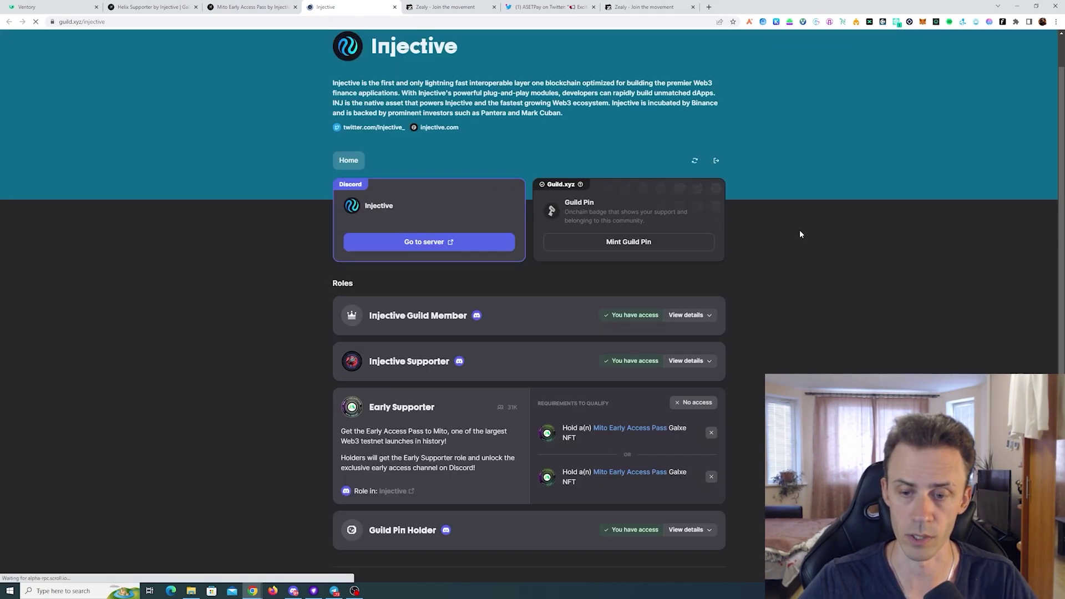
key(F5)
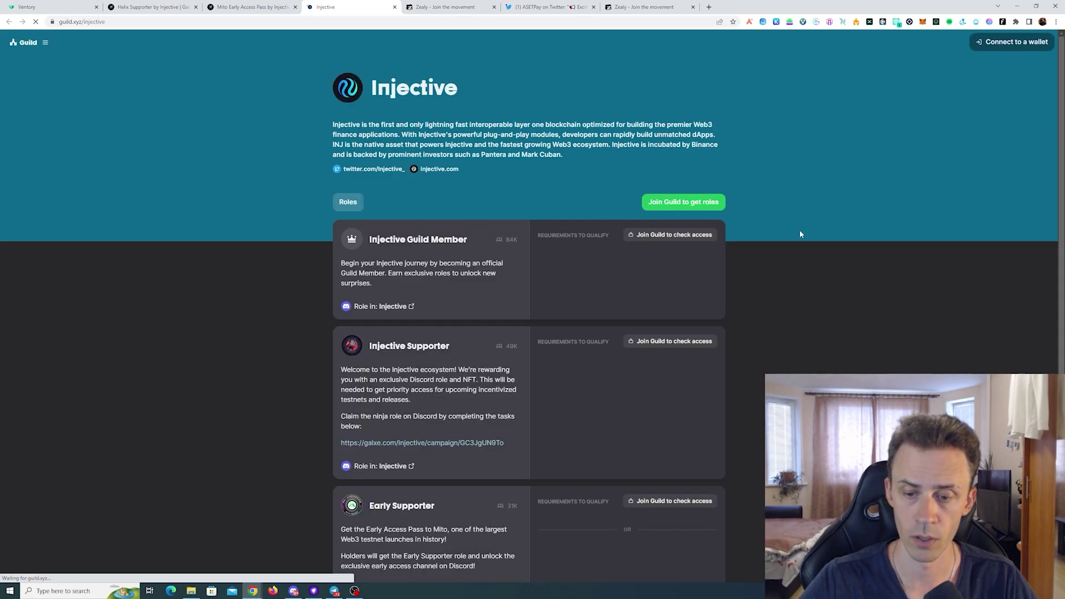
scroll(800, 234, down, 2)
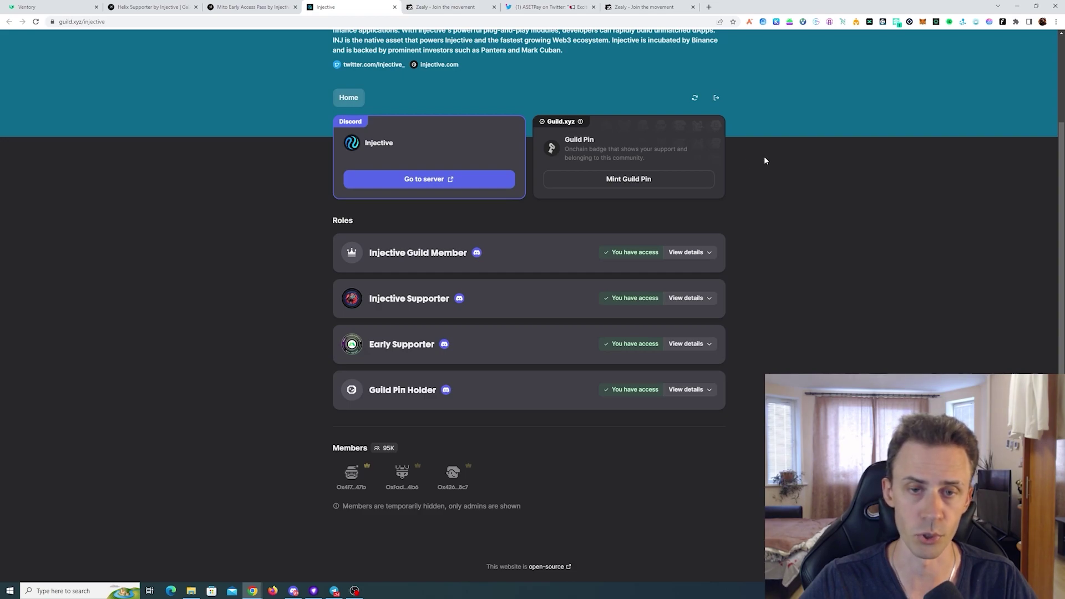
scroll(826, 237, up, 2)
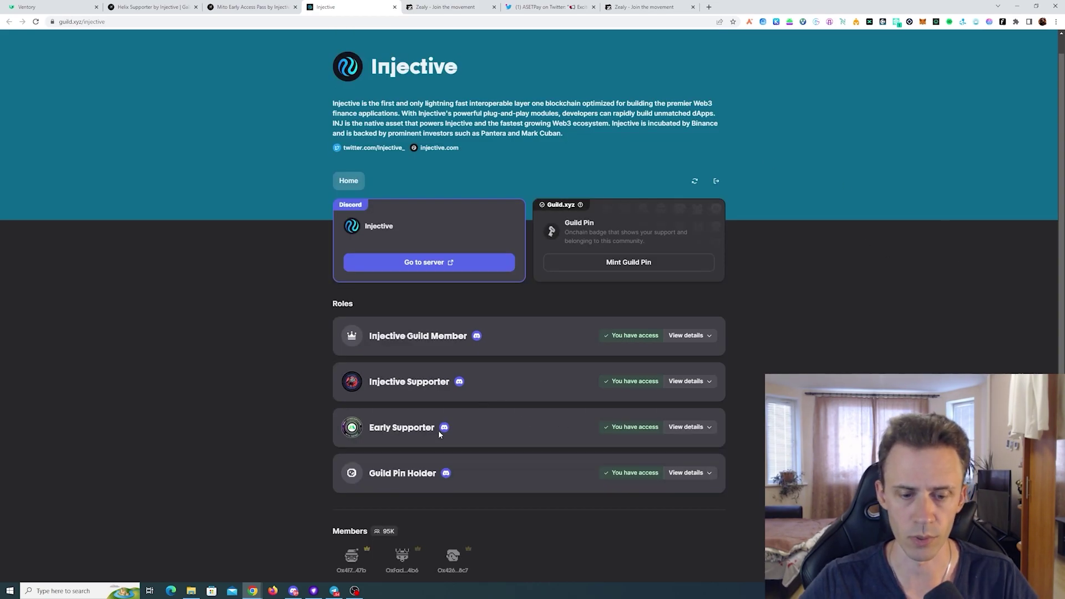
click(293, 591)
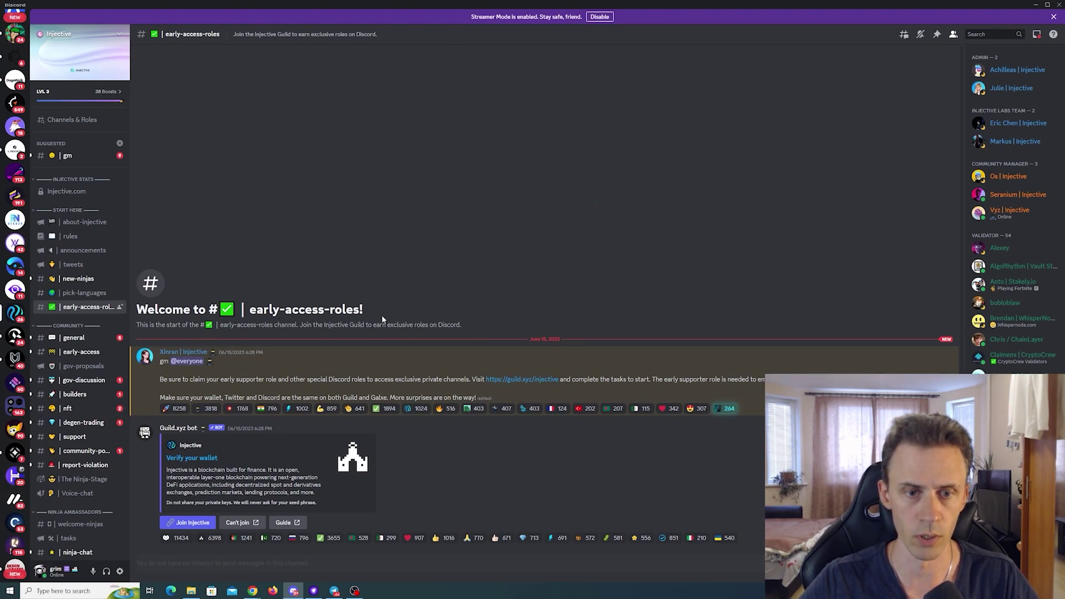
Use Join Injective so the Guild bot checks roles, then return to the browser.
click(187, 522)
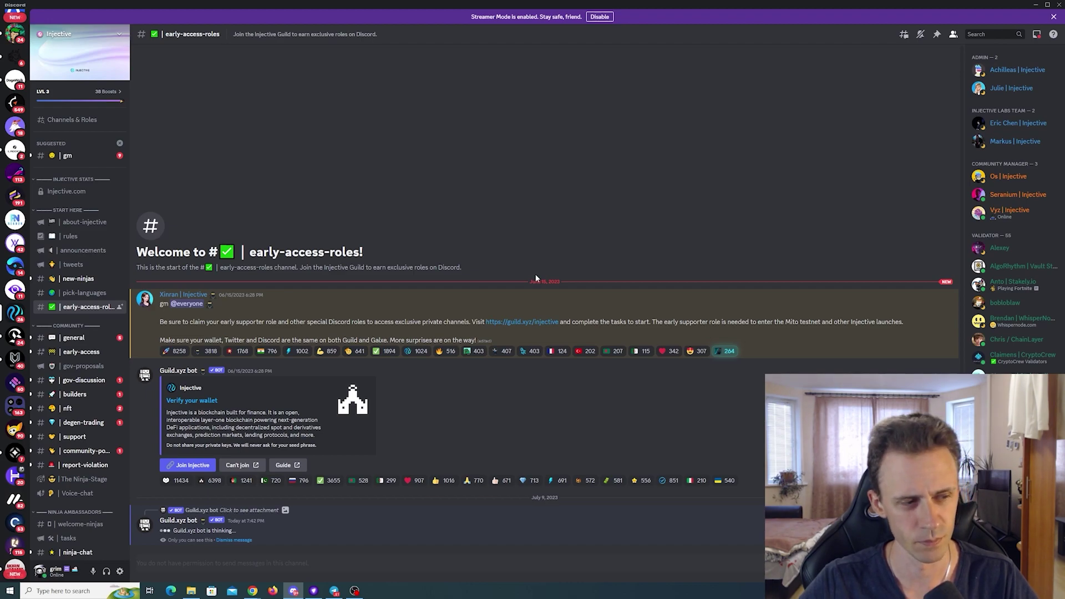
key(alt+Tab)
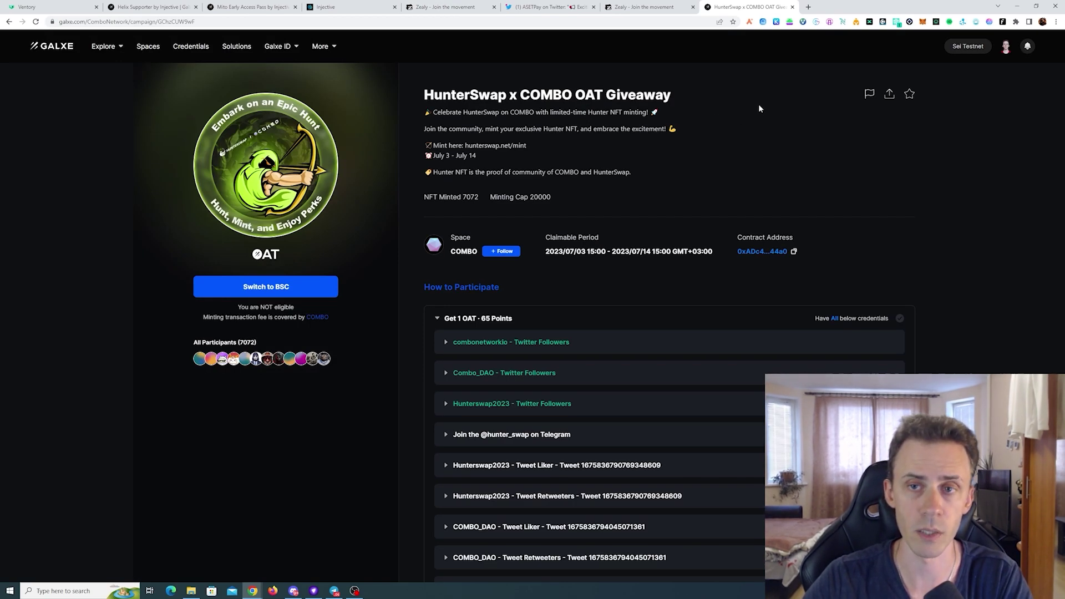
Review the HunterSwap x COMBO OAT Giveaway tasks and the Hunter NFT description.
scroll(731, 261, down, 1)
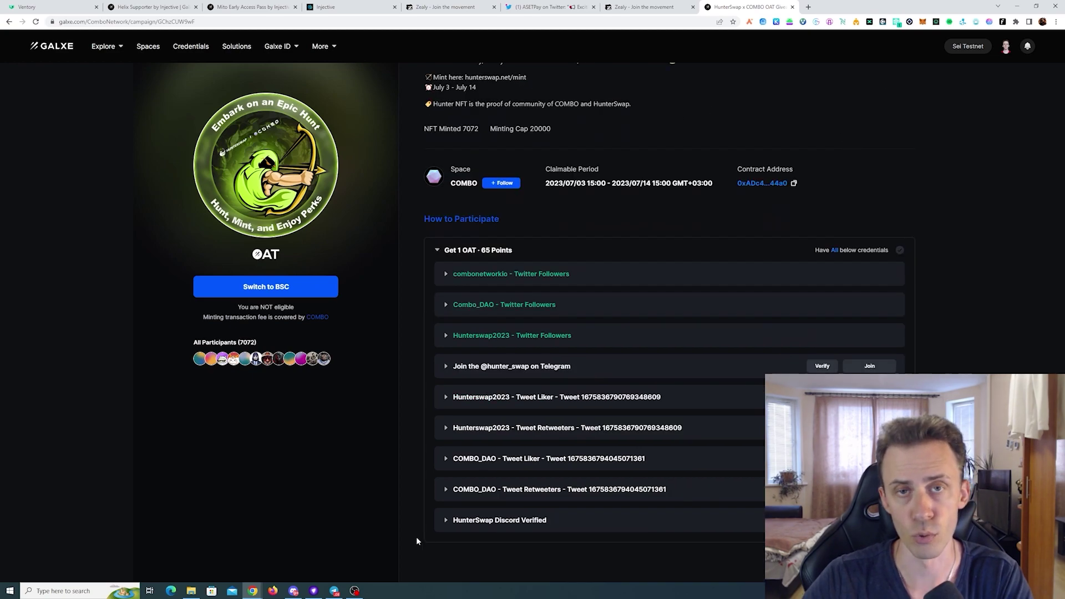
scroll(732, 261, up, 1)
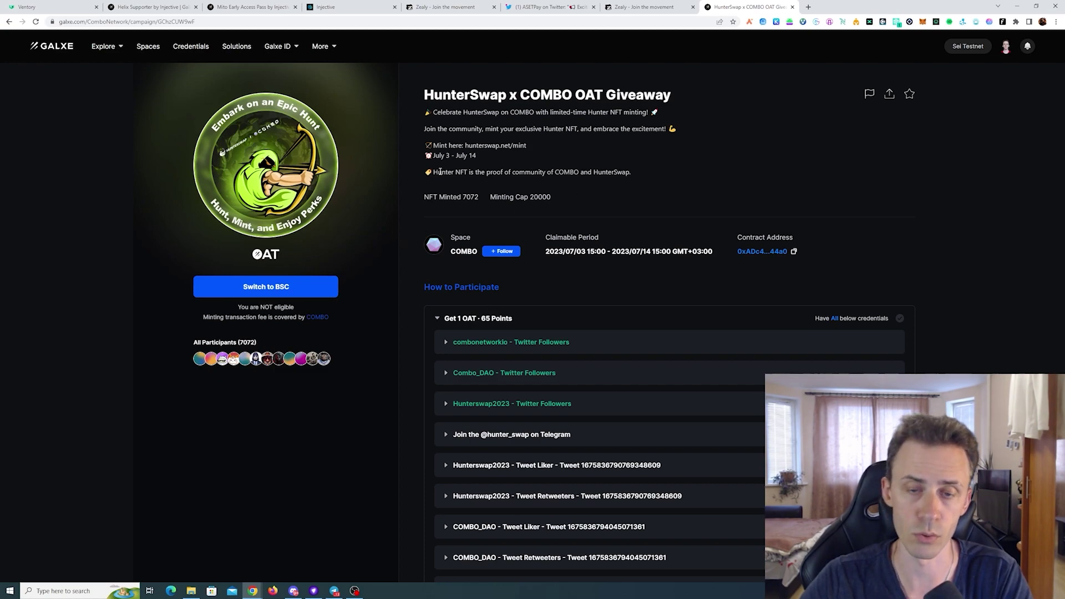
drag(438, 172, 635, 175)
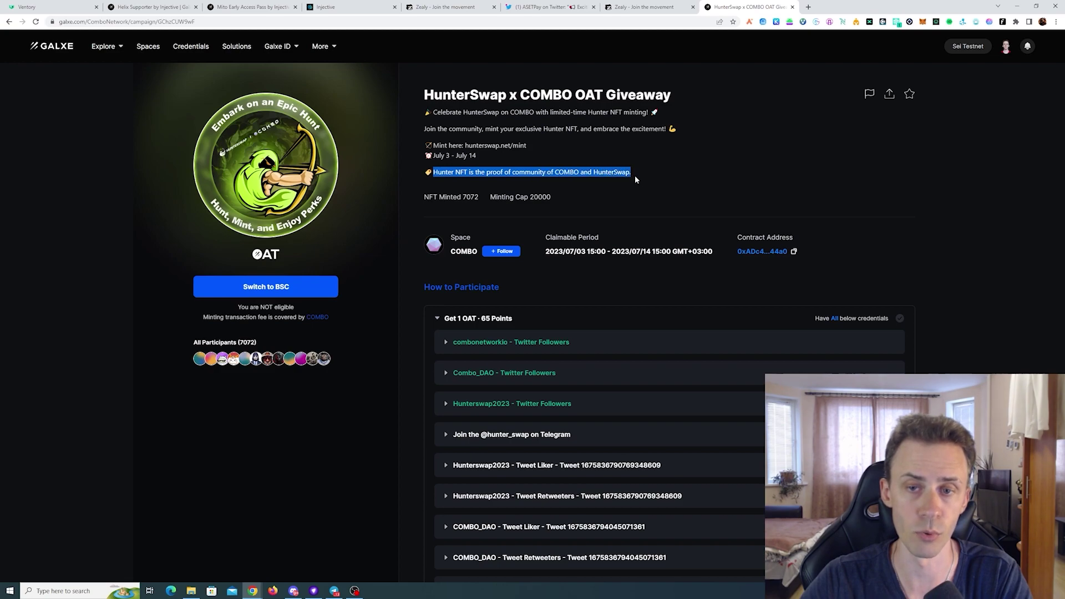
click(690, 172)
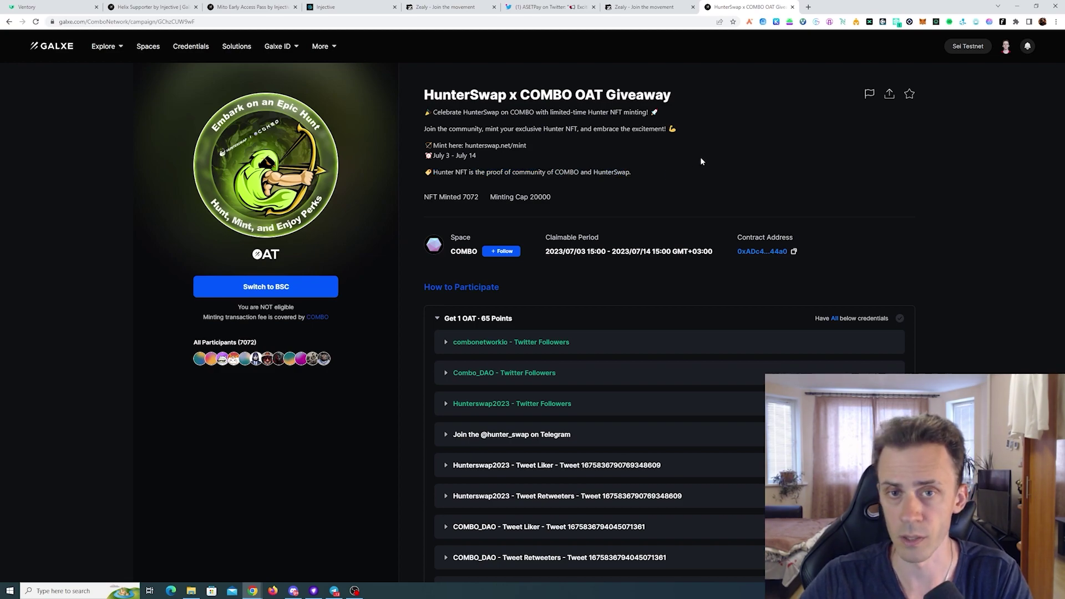
scroll(701, 158, down, 1)
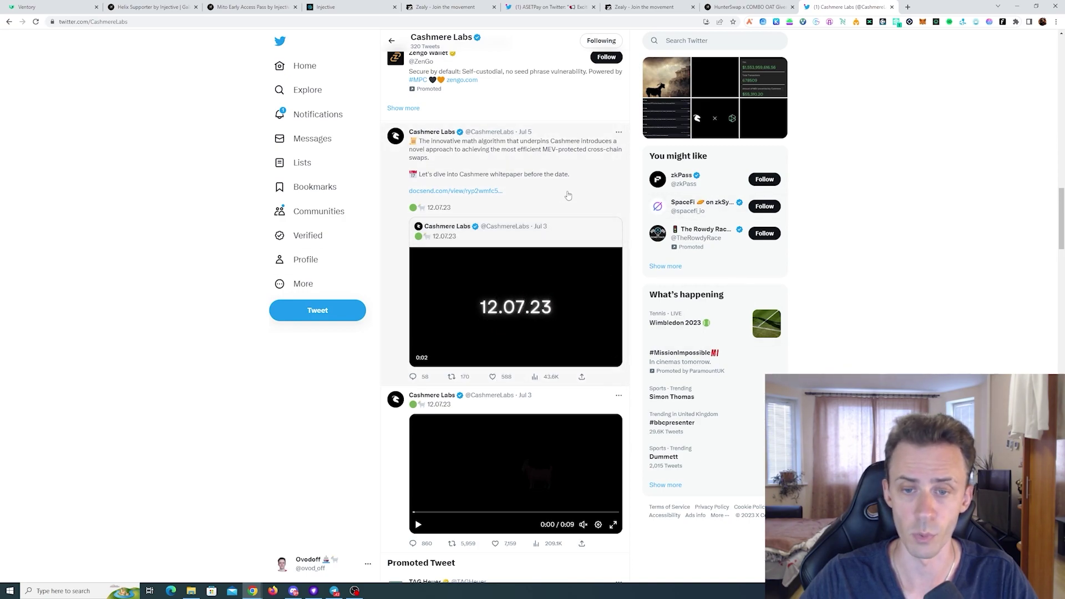
View the enlarged goat image from Cashmere Labs' Jul 7 tweet, then return to the timeline.
scroll(560, 221, up, 10)
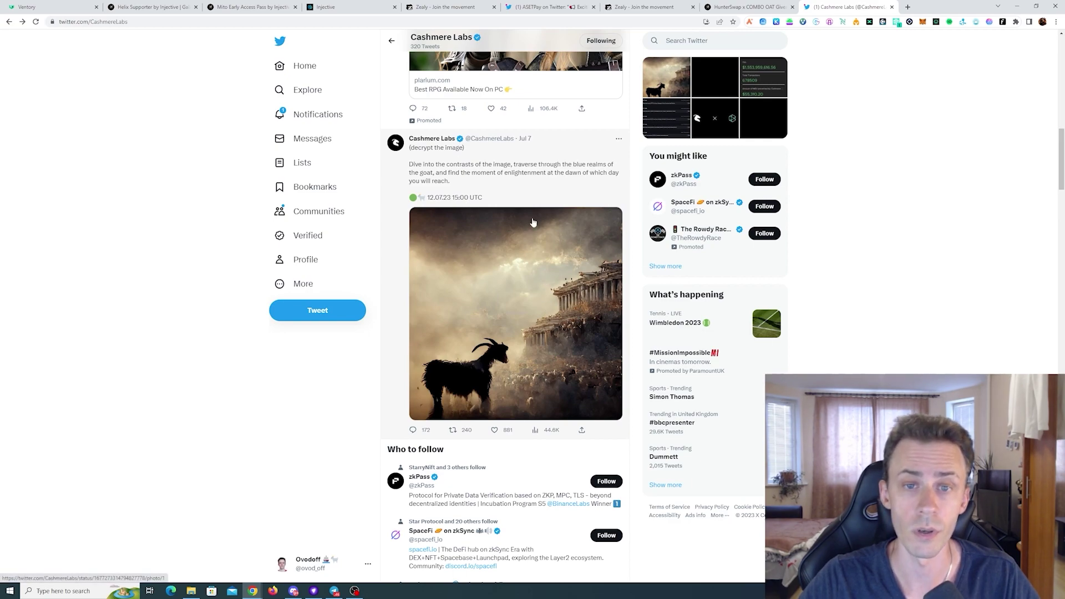
click(552, 261)
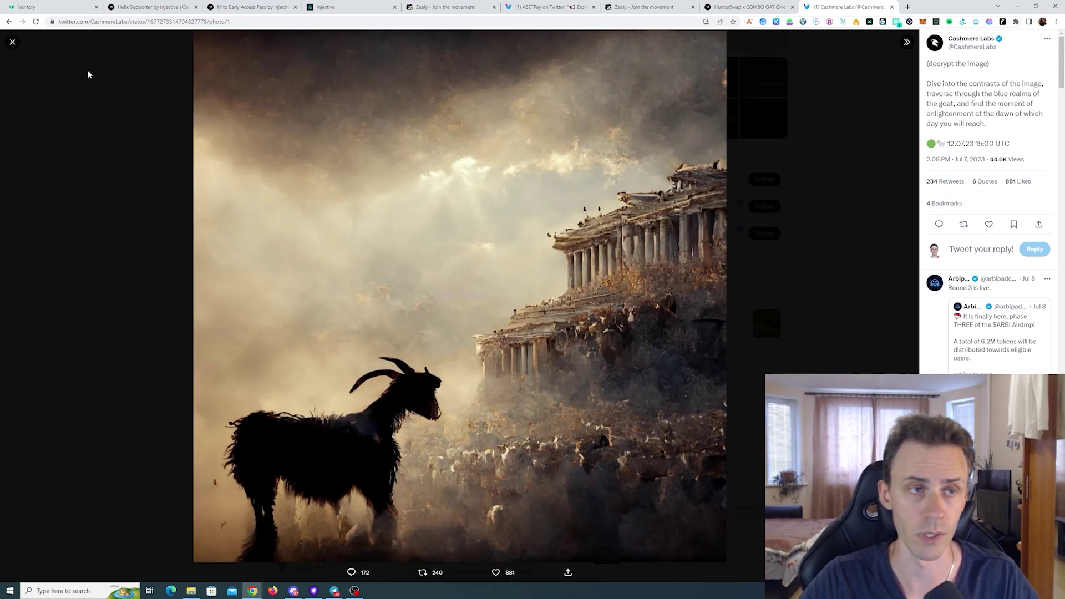
click(12, 41)
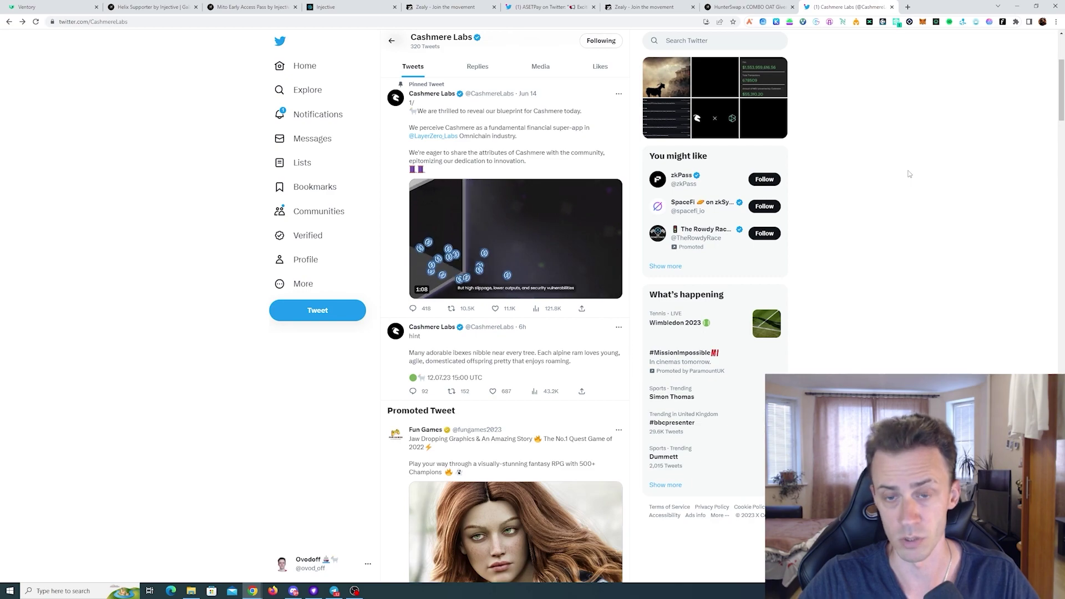
scroll(966, 307, down, 10)
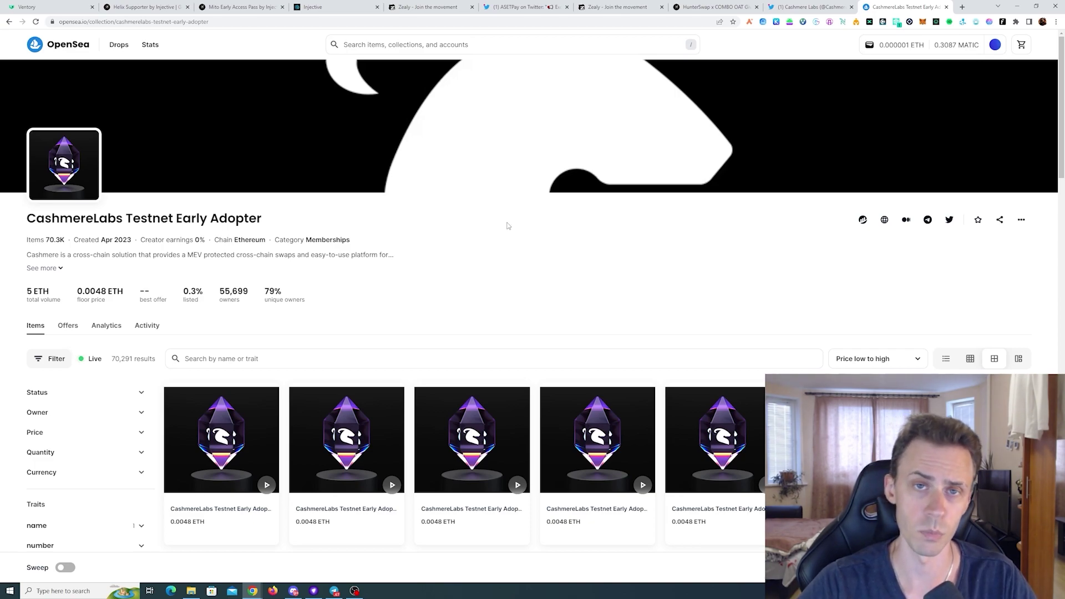
Look over the CashmereLabs Testnet Early Adopter collection, then switch to the ASETPay tweet with Ctrl+6.
scroll(523, 227, down, 2)
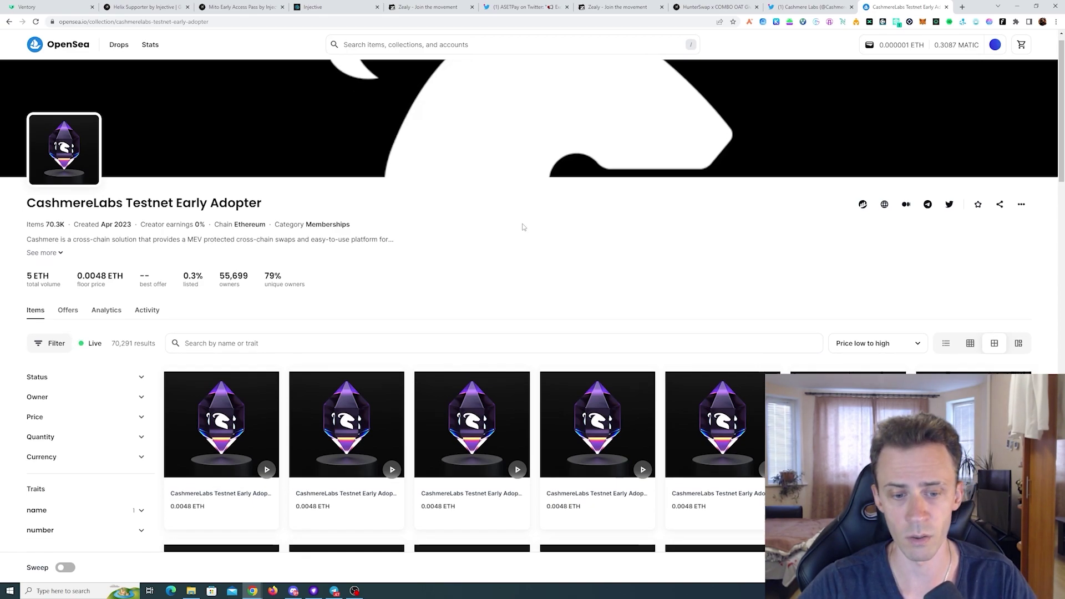
scroll(524, 225, up, 2)
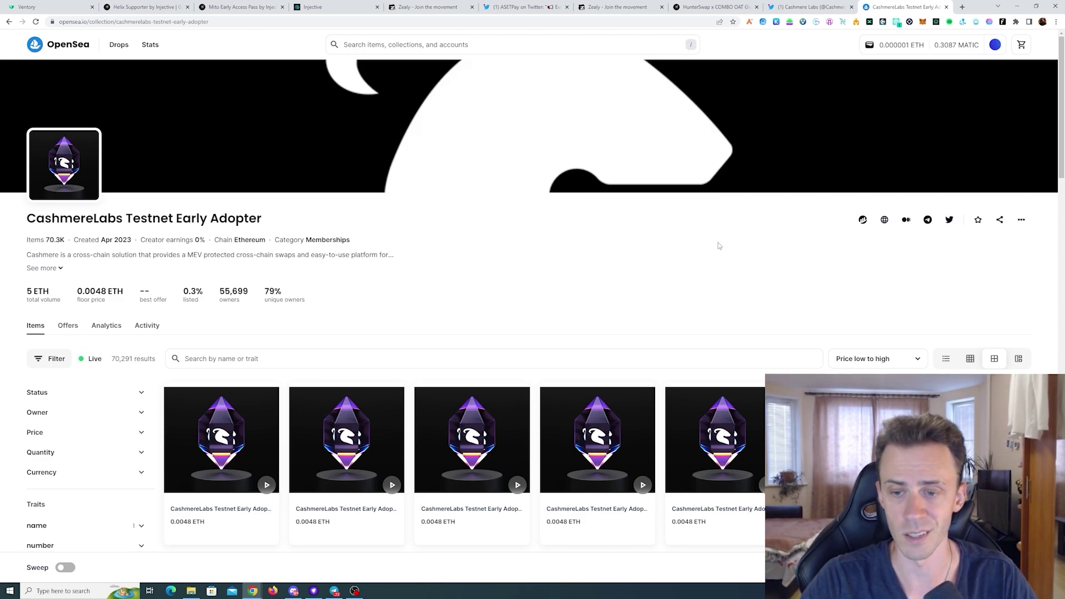
key(ctrl+6)
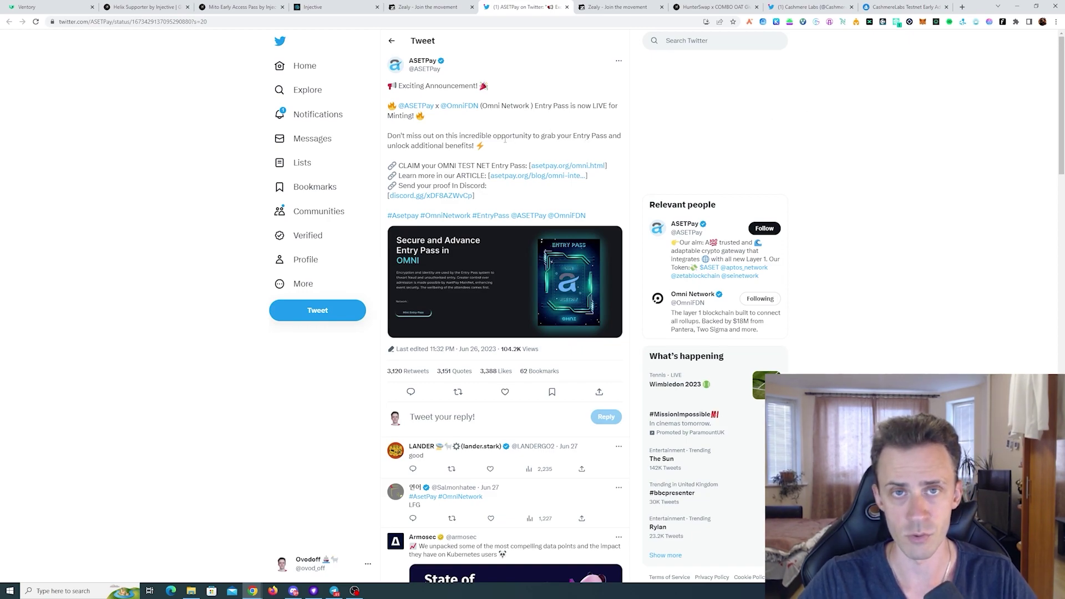
Open the Omni TestNet Entry Pass page and connect the wallet on Omni TestNet.
click(567, 165)
click(754, 43)
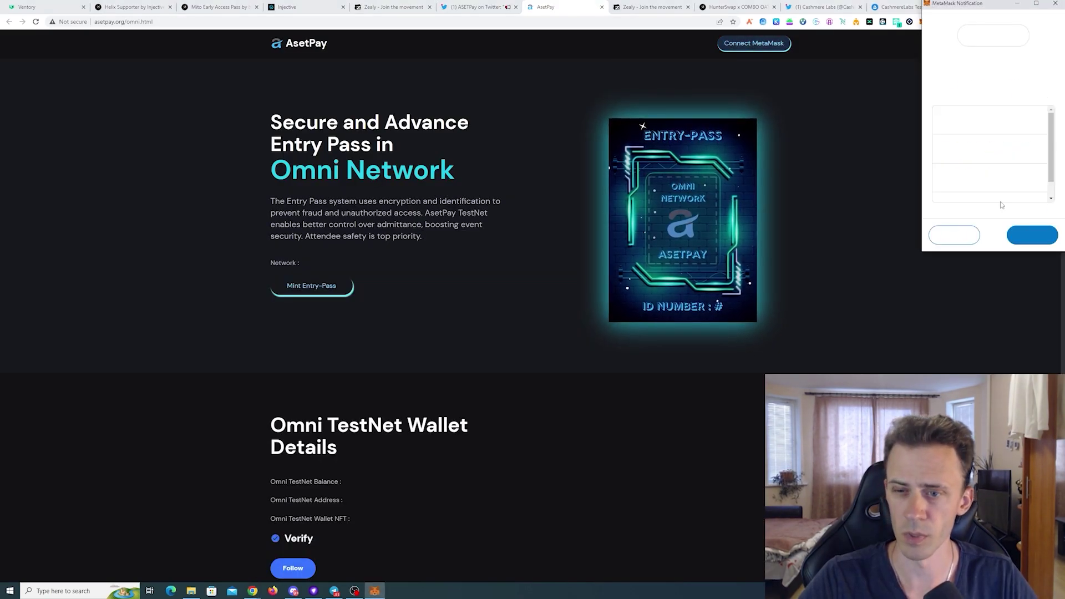
click(1032, 234)
click(1032, 234)
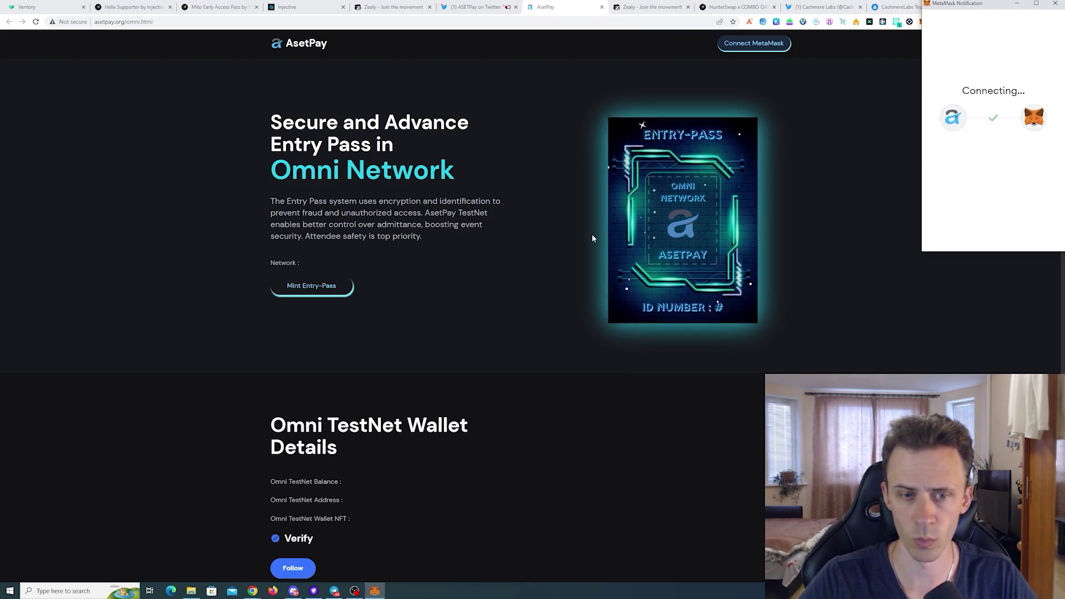
click(1032, 234)
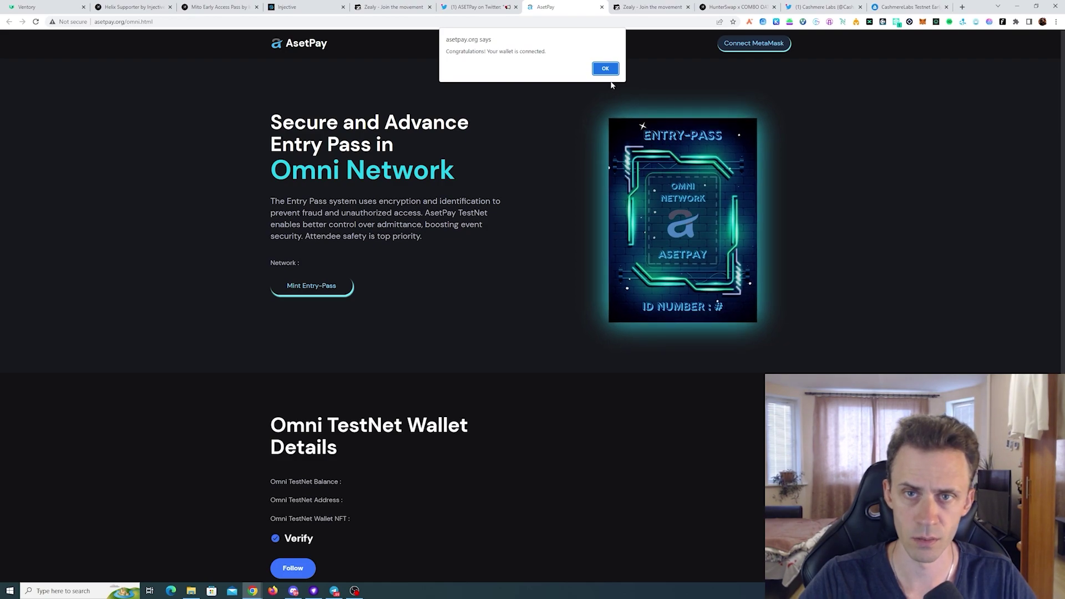
click(606, 67)
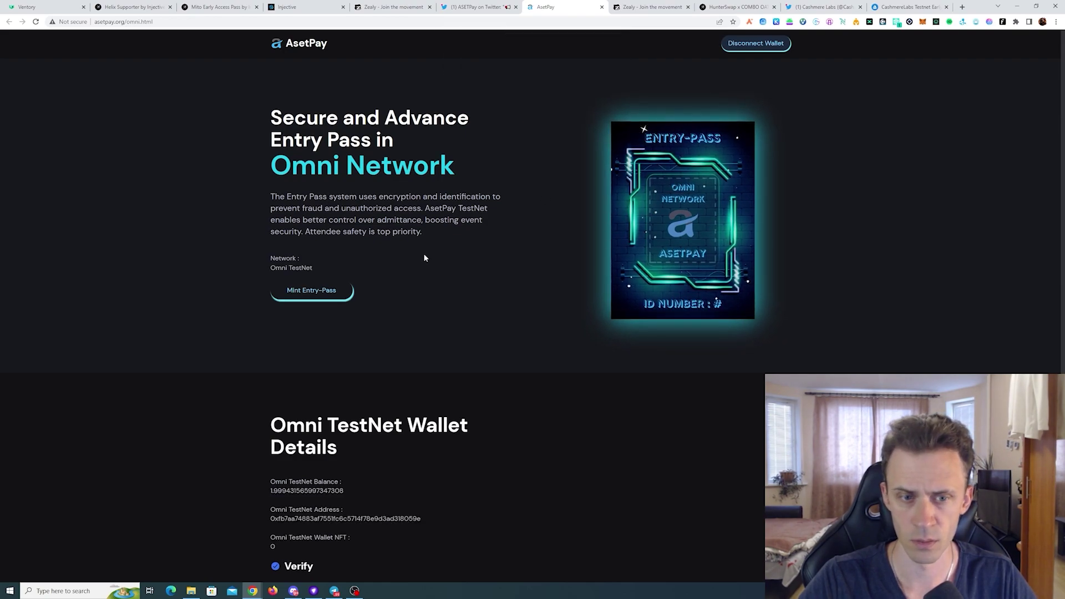
Mint the Omni Entry Pass for 1 OMNI, then go back to the ASETPay tweet.
click(312, 294)
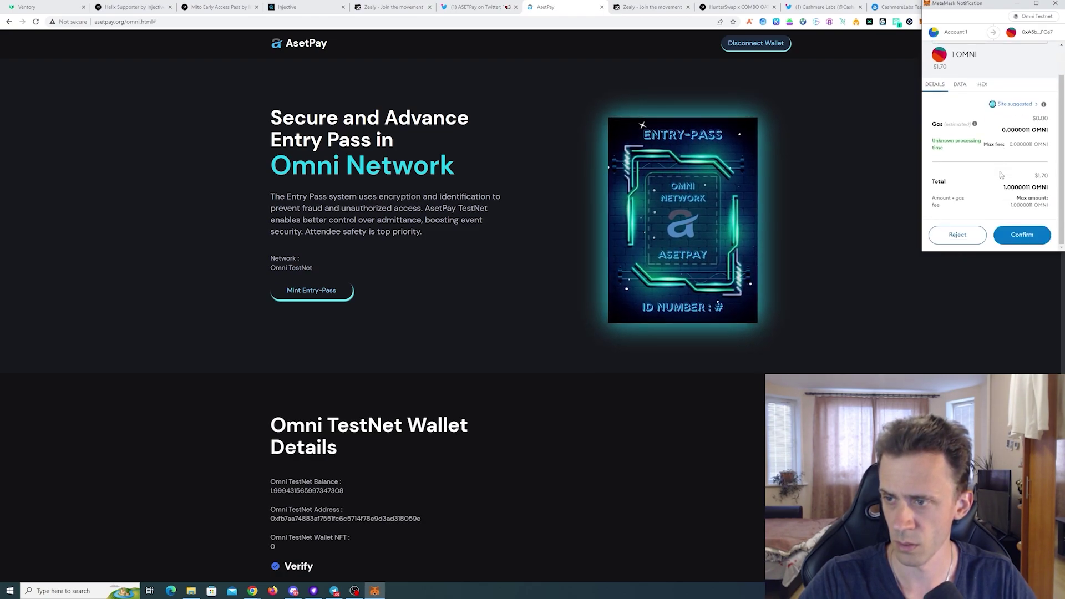
click(1029, 237)
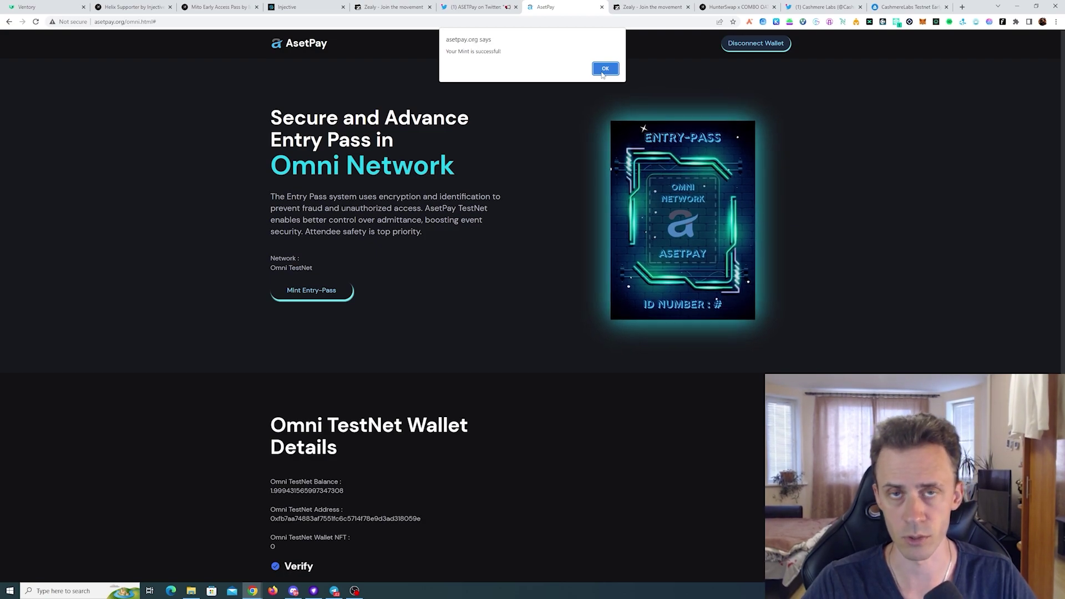
click(605, 69)
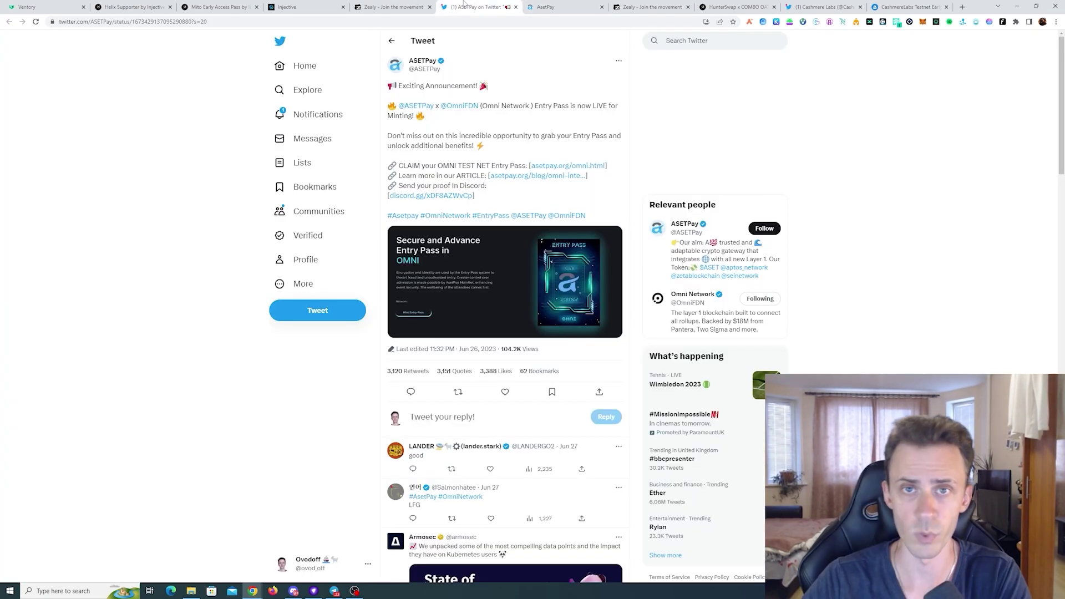
click(466, 7)
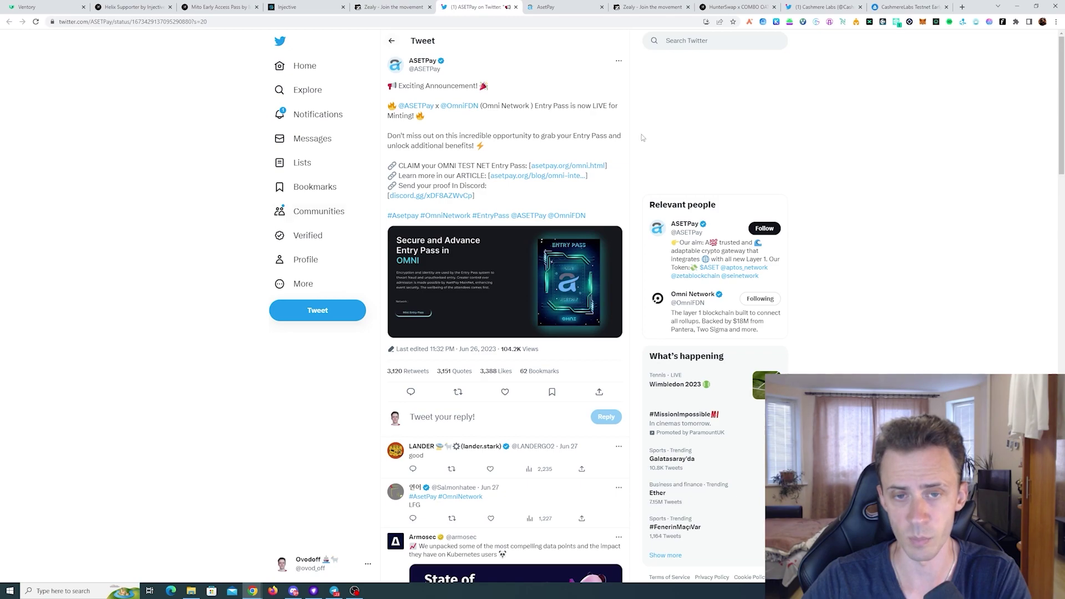
Join the ASETPay Discord from the tweet's invite and request a captcha in #verification.
click(438, 196)
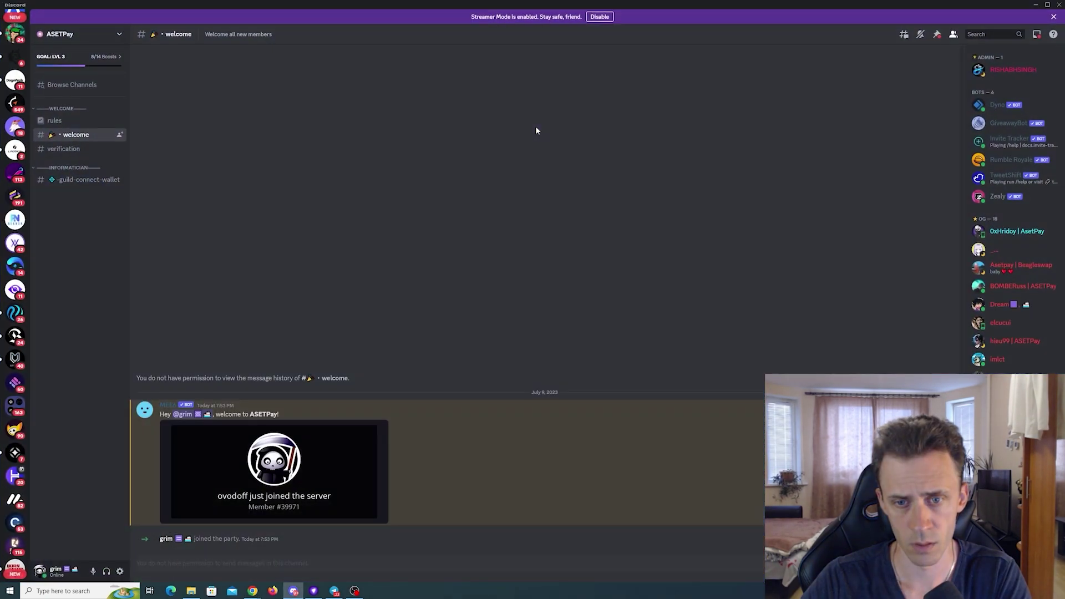
click(83, 150)
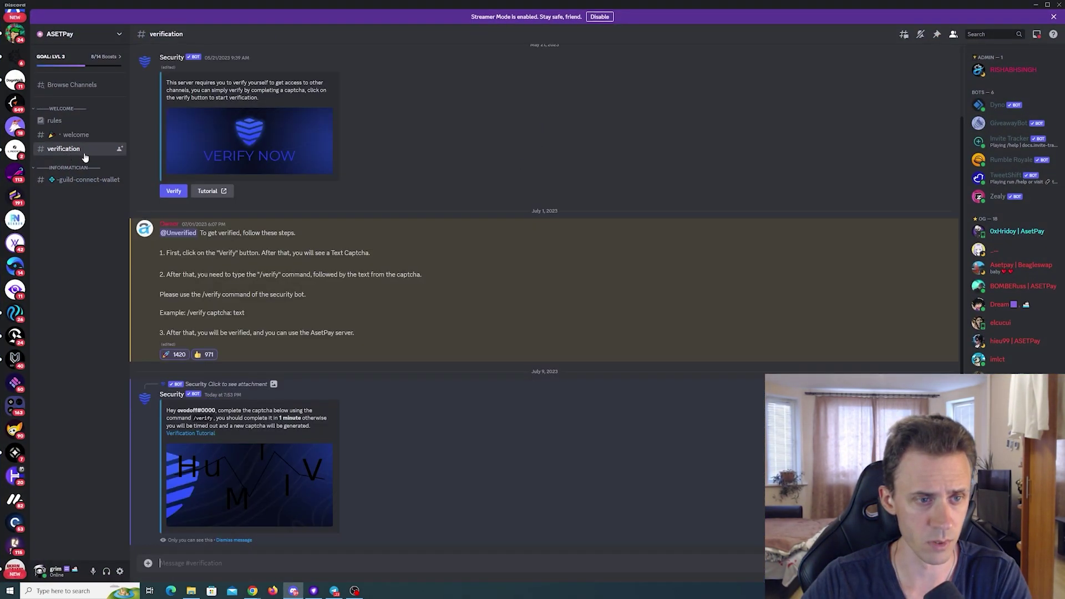
scroll(585, 293, up, 3)
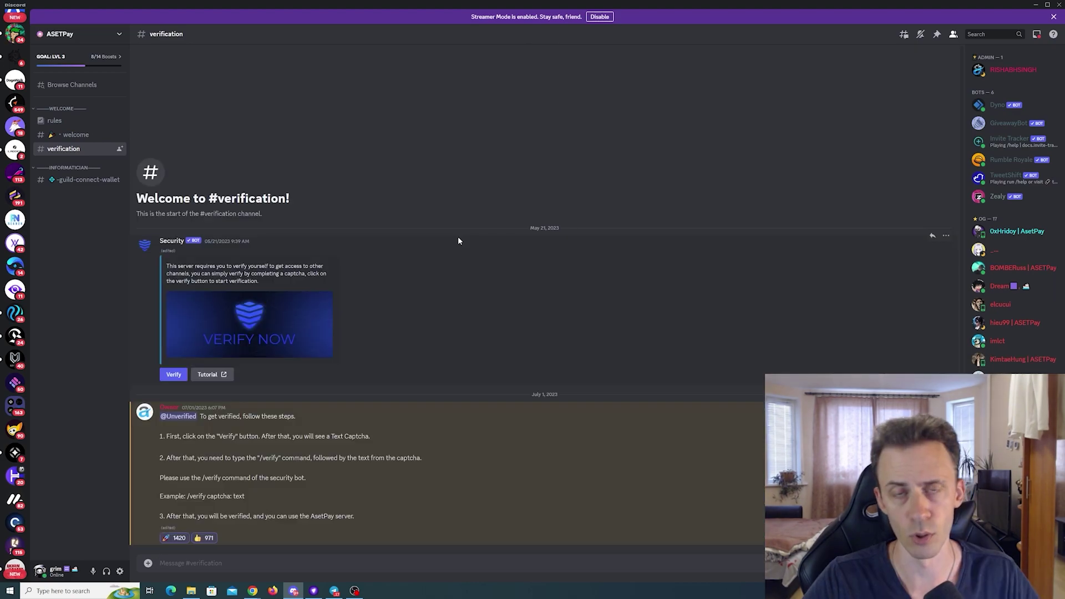
click(178, 377)
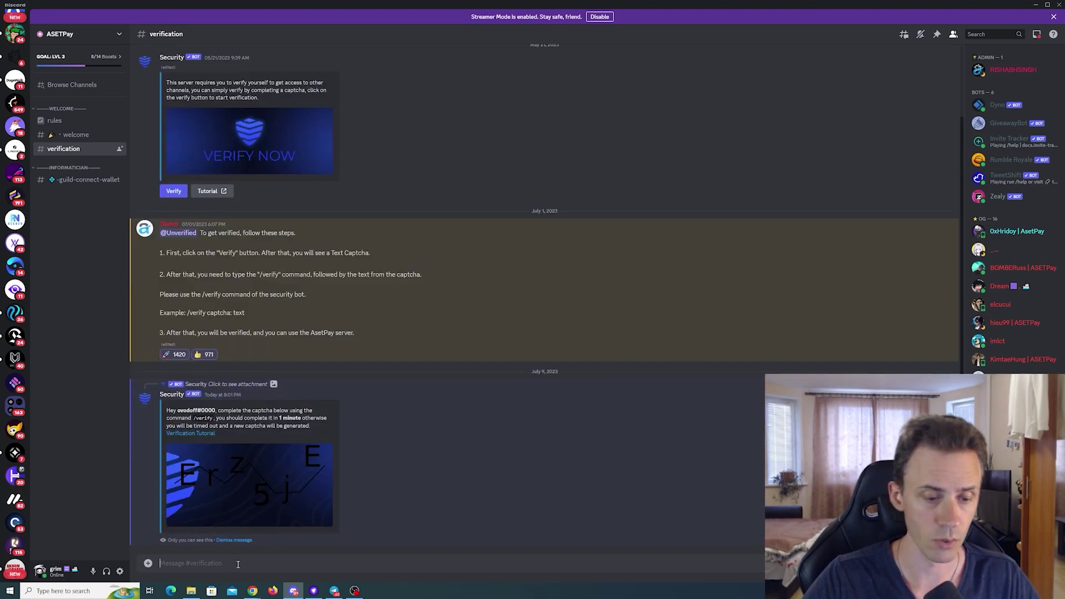
Submit the /verify command with the displayed captcha answer.
text(/ve)
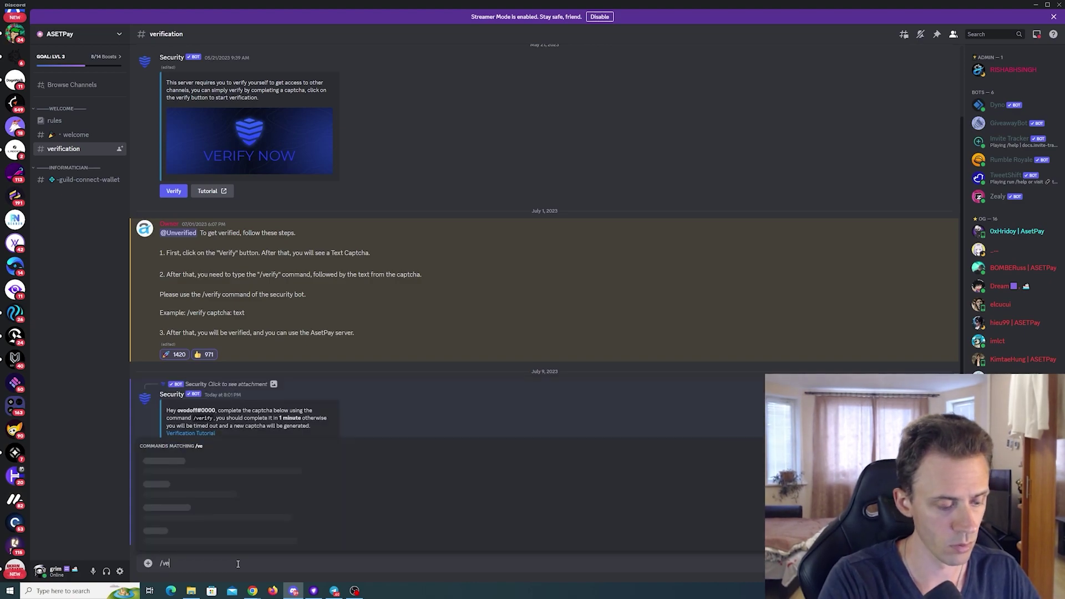
text(rify)
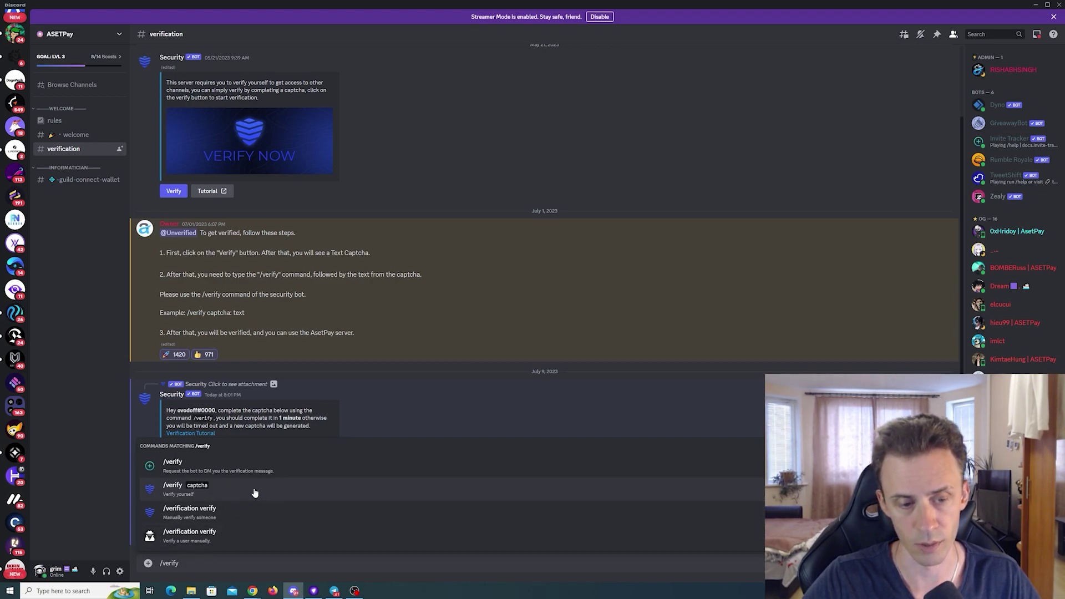
click(296, 492)
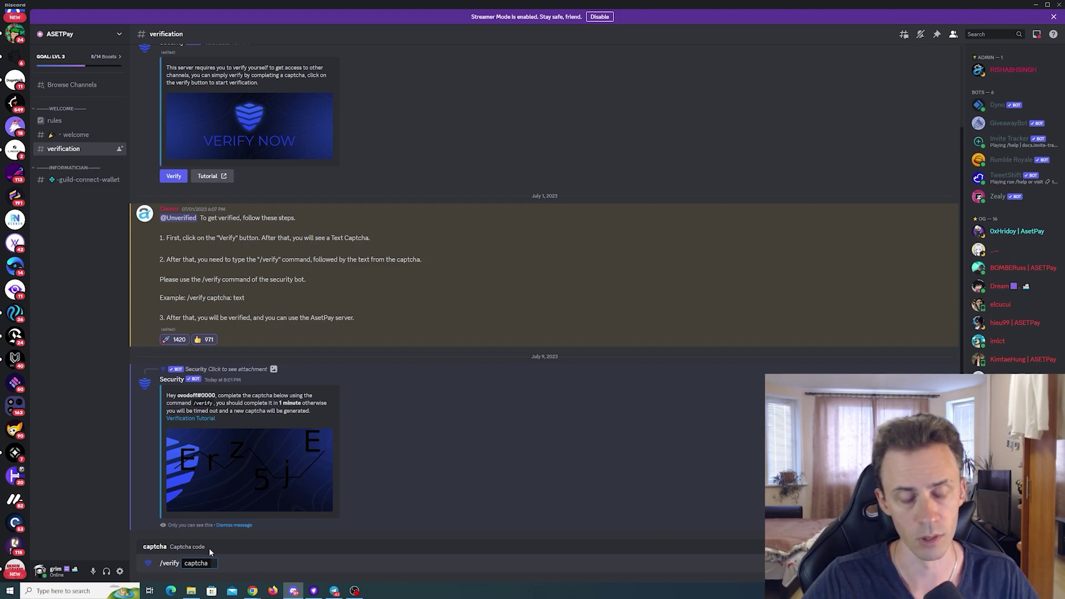
text(Er)
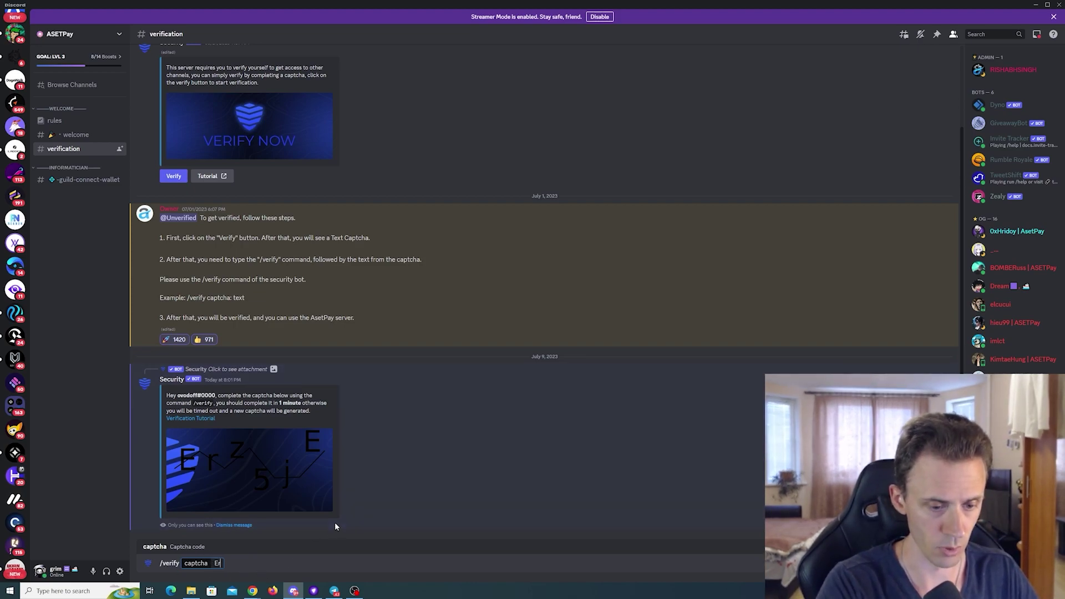
text(z5jE)
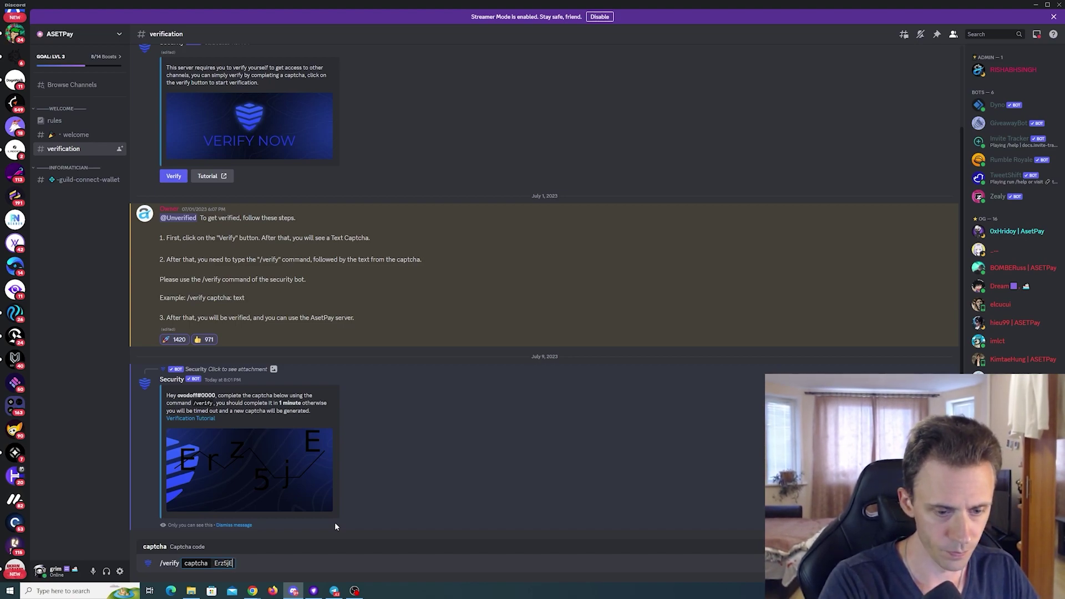
key(Return)
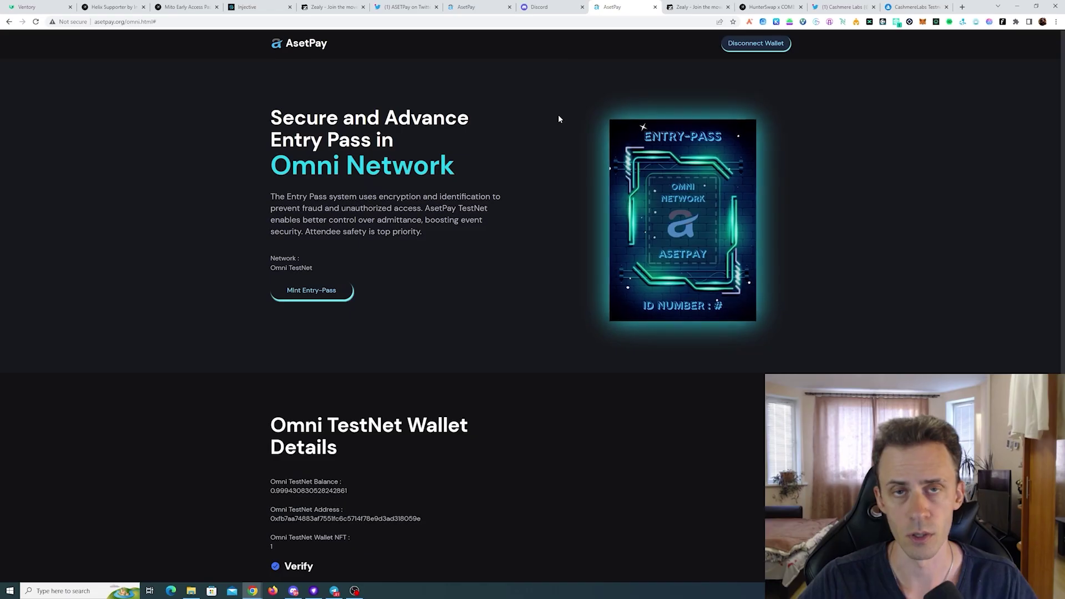
Highlight the Omni wallet details and its NFT count of 1 on the page.
scroll(557, 114, down, 5)
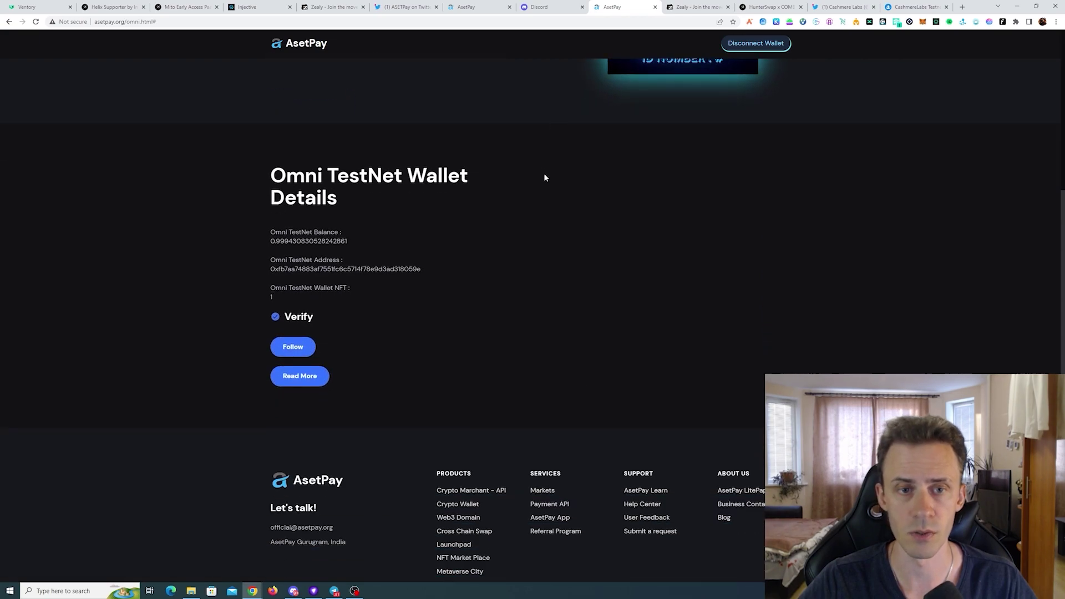
drag(223, 174, 533, 348)
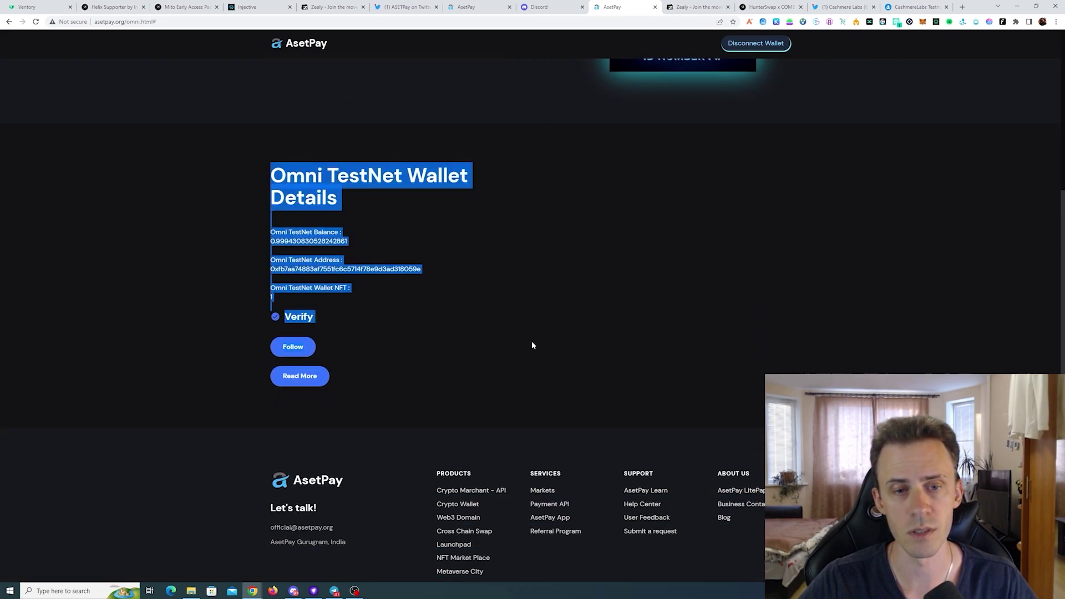
click(433, 316)
drag(257, 295, 409, 297)
click(408, 294)
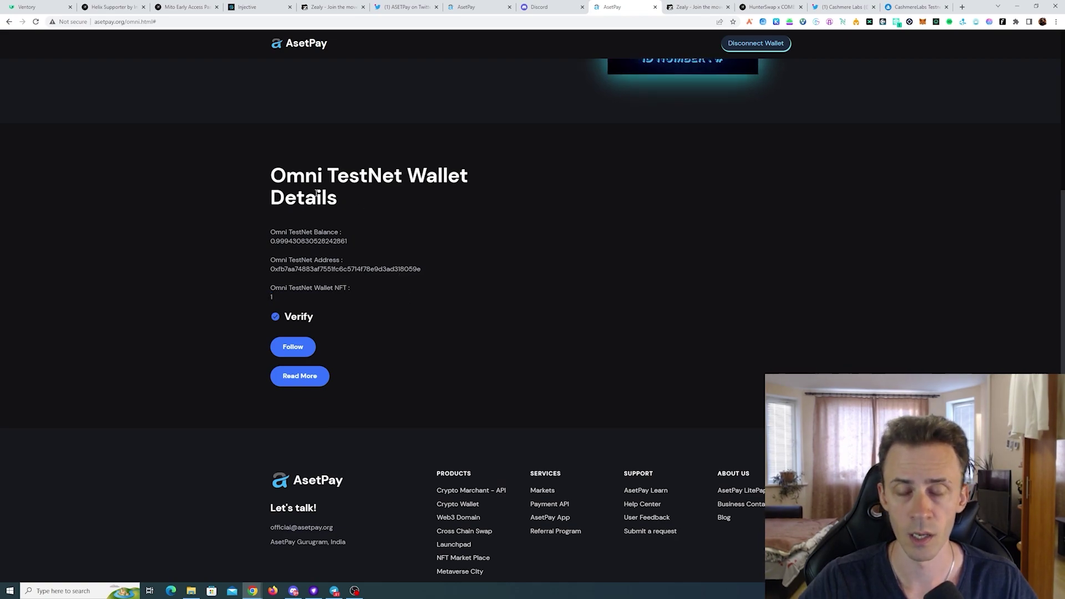
Reload the Omni page and snip the Omni TestNet Wallet Details area.
key(F5)
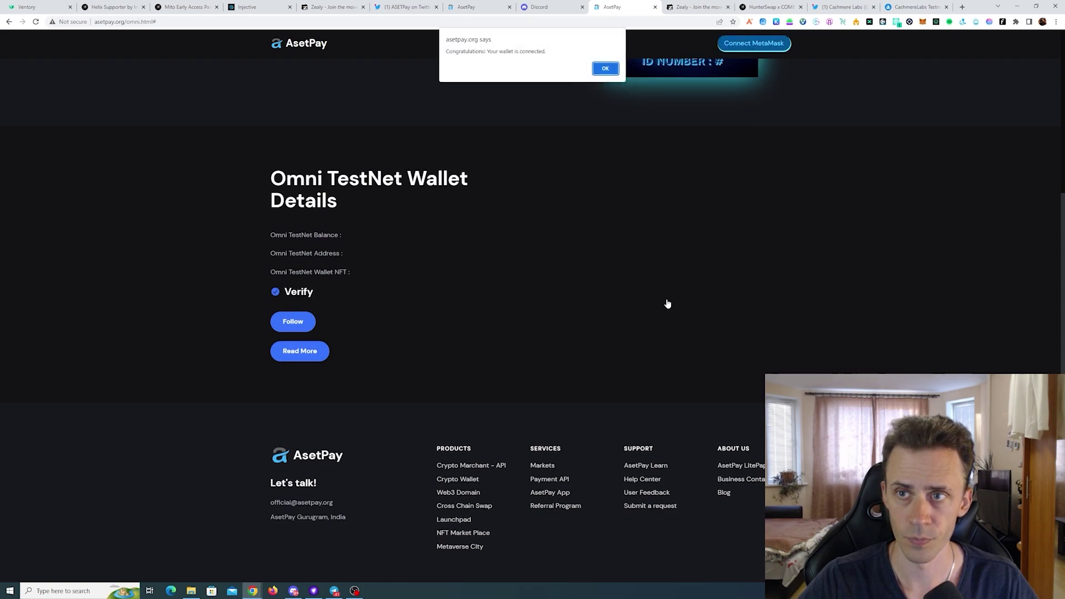
click(605, 68)
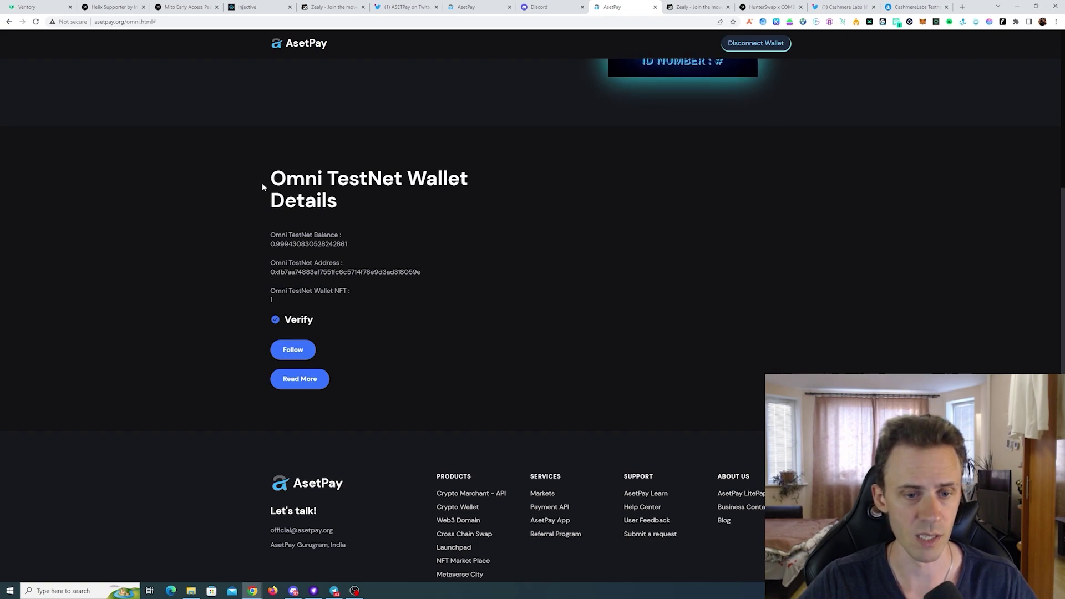
key(super+shift+s)
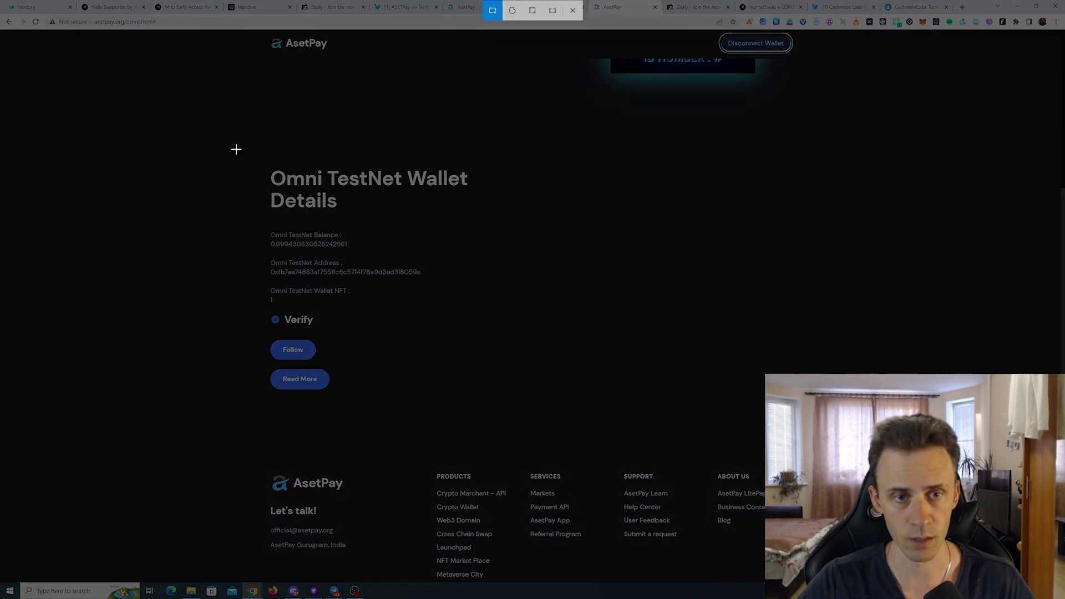
drag(236, 149, 484, 418)
click(294, 591)
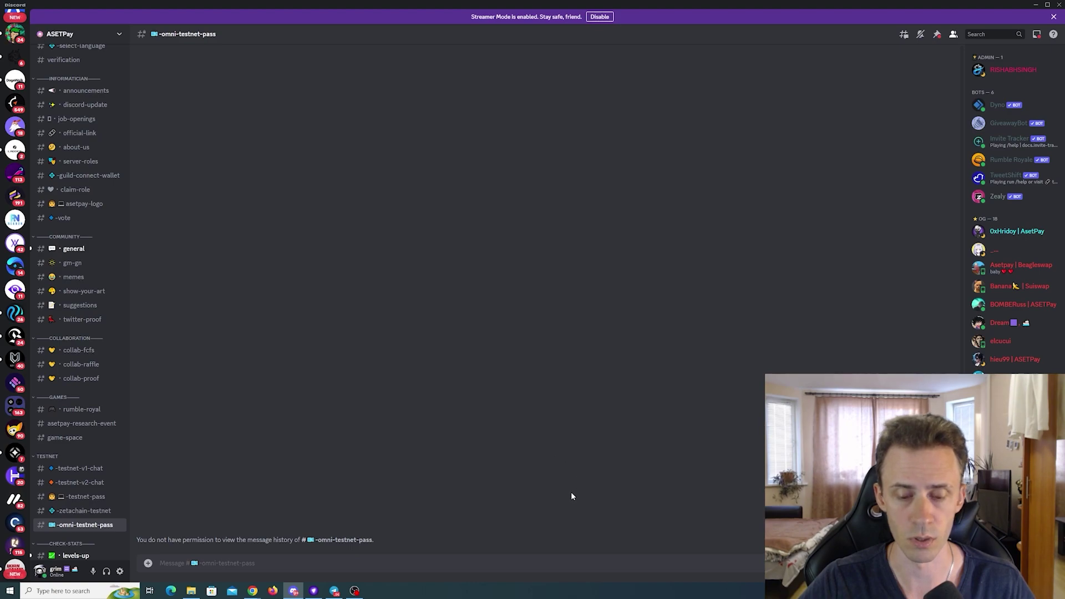
Post the wallet details screenshot with the copied MetaMask address in #omni-testnet-pass.
key(ctrl+v)
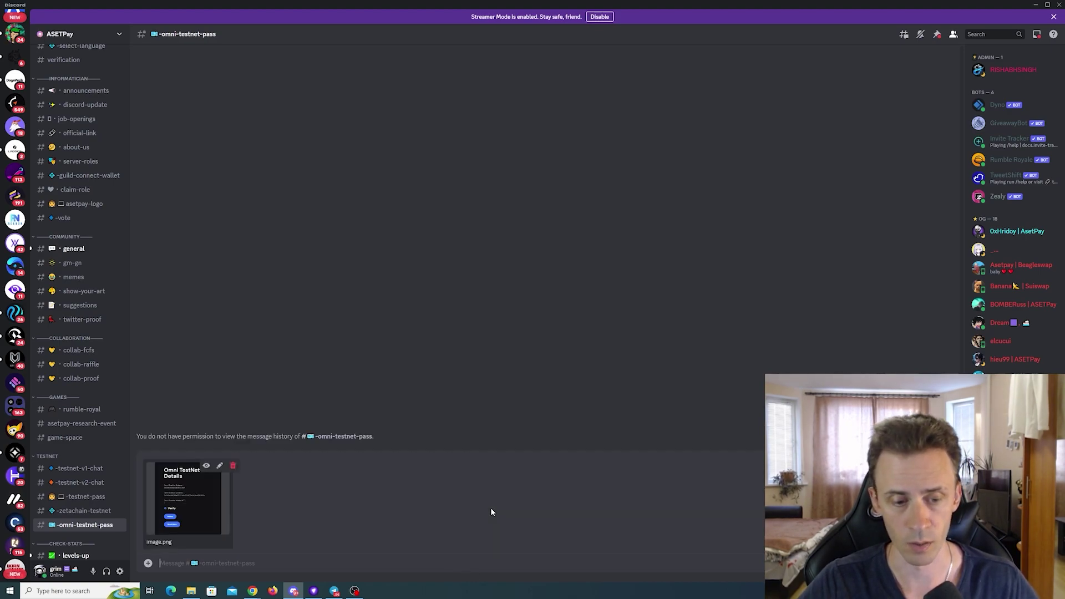
click(1035, 4)
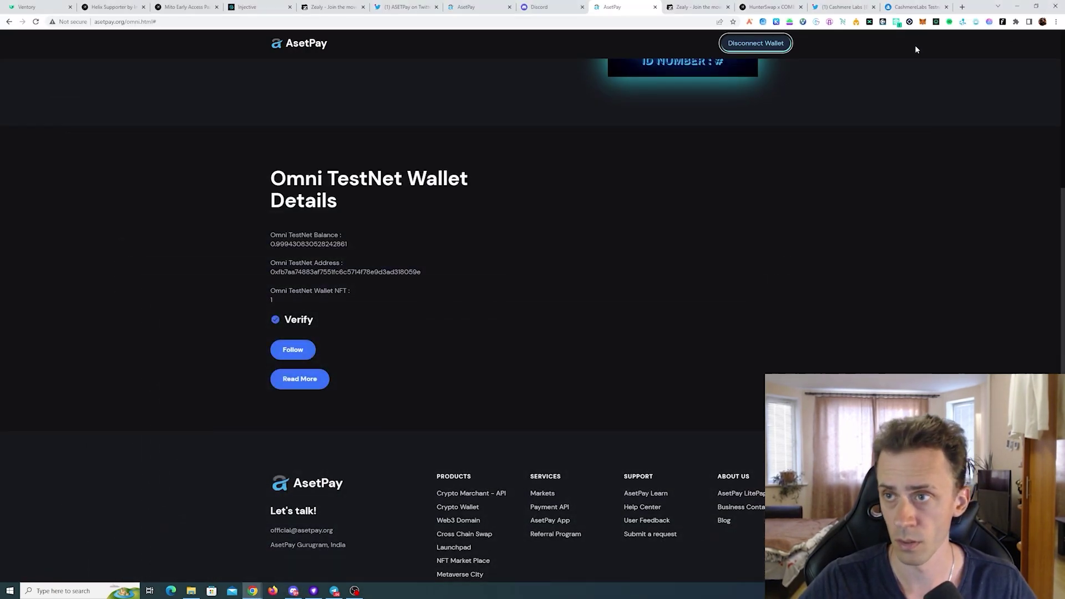
click(923, 22)
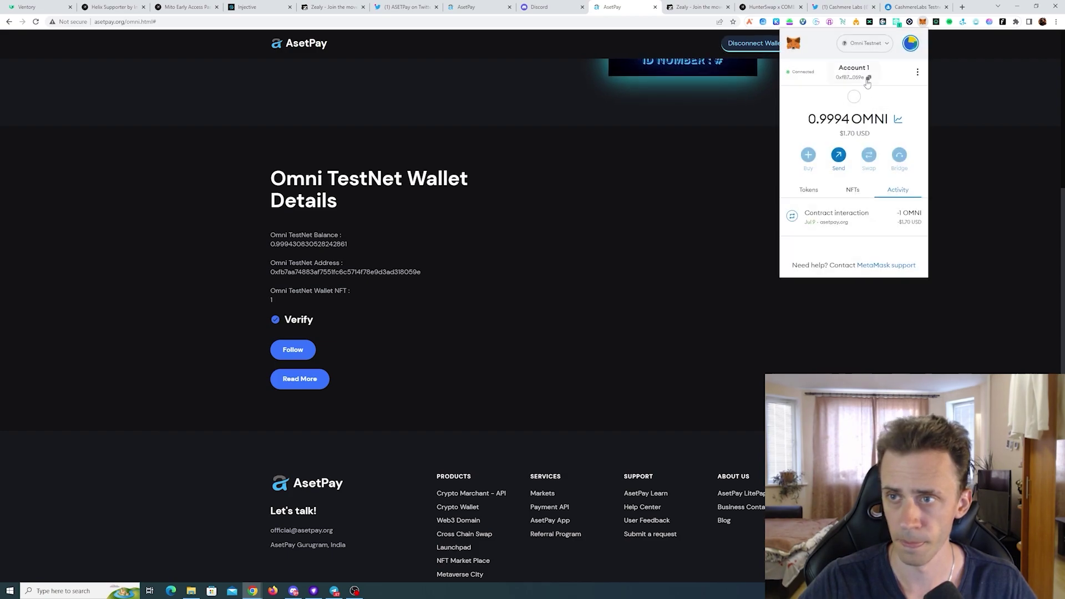
click(854, 78)
click(293, 591)
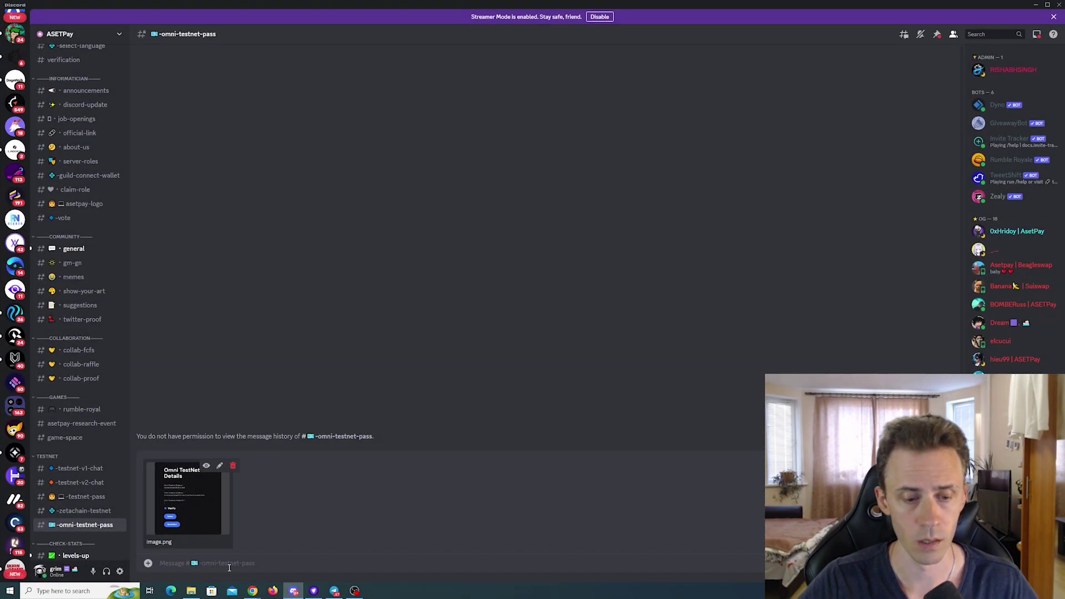
key(ctrl+v)
key(Return)
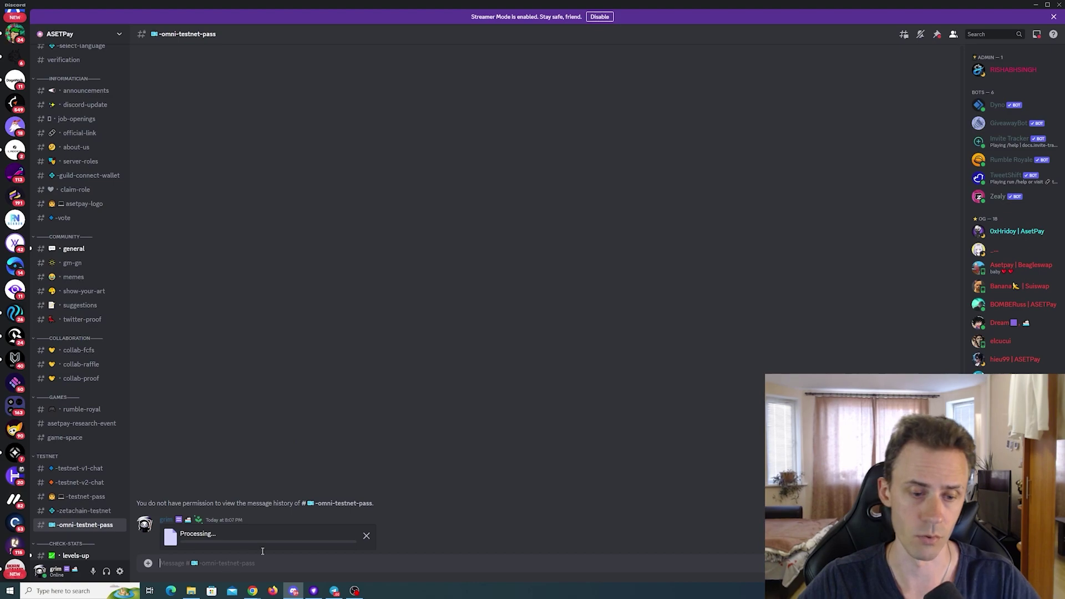
key(alt+Tab)
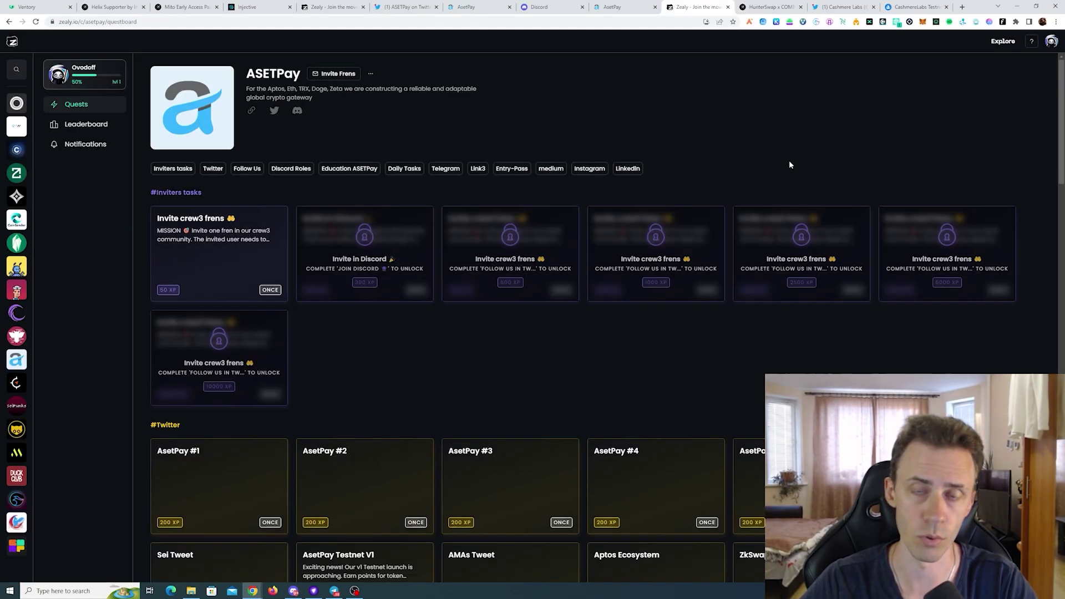
Scroll the Zealy ASETPay questboard back up to the top.
scroll(790, 162, down, 8)
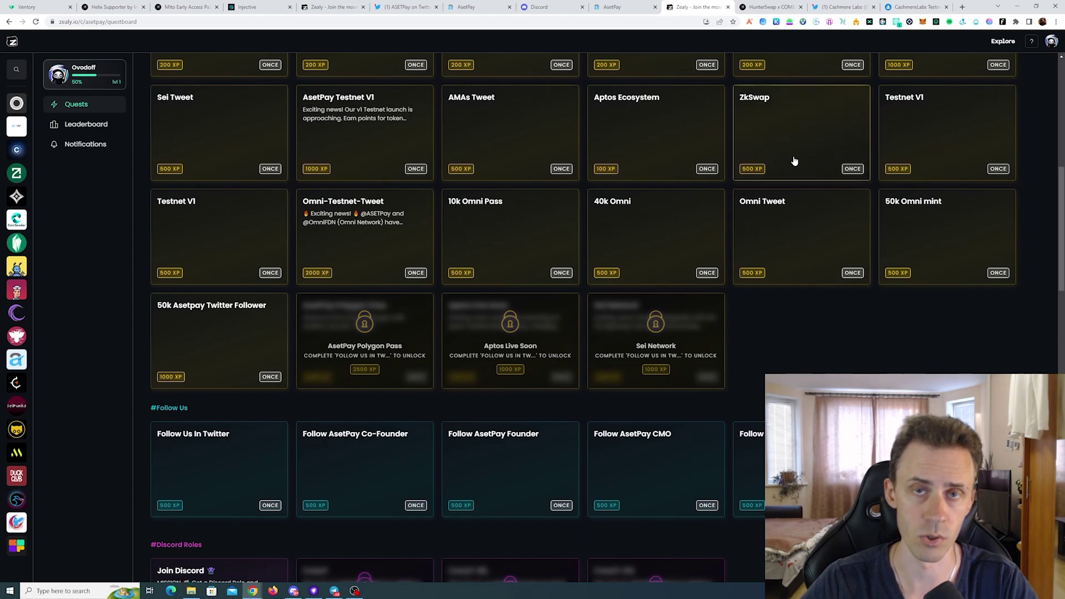
scroll(790, 159, up, 4)
scroll(791, 157, up, 4)
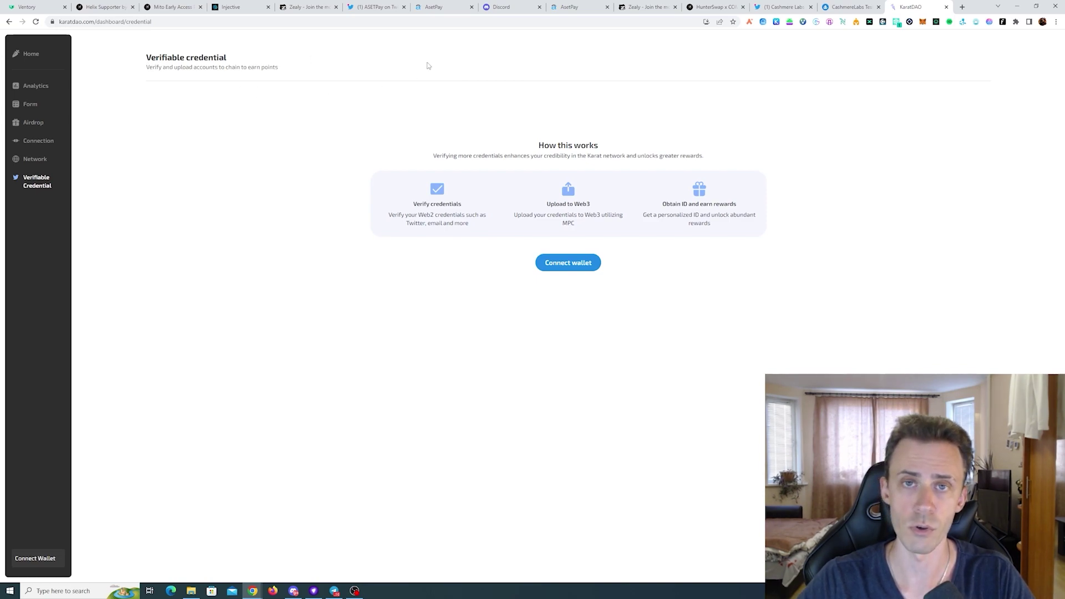
Connect MetaMask to KaratDAO and approve the sign-in request.
click(571, 263)
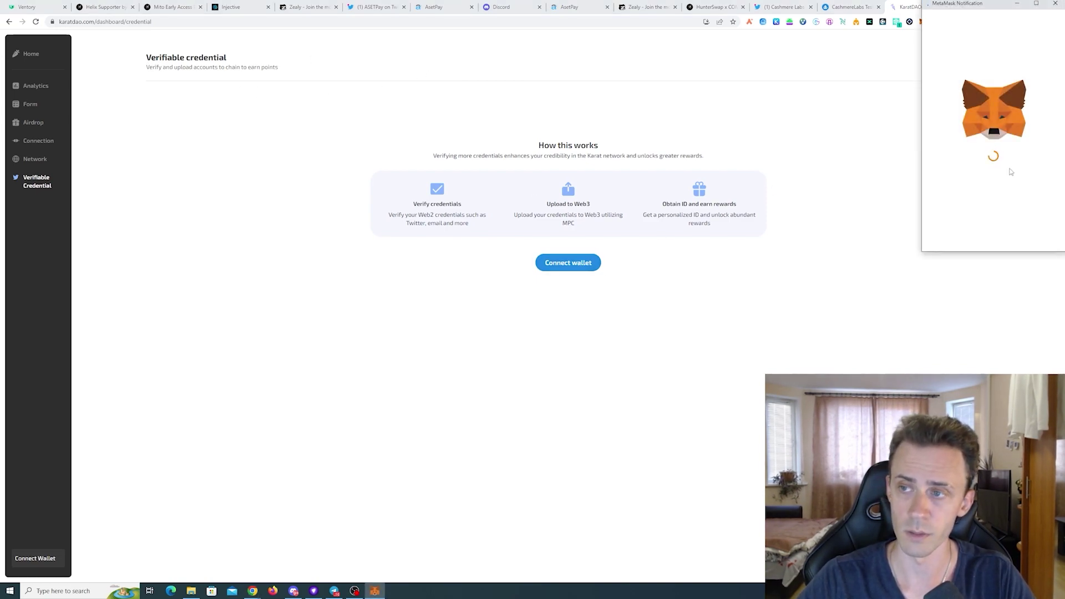
scroll(1012, 166, down, 3)
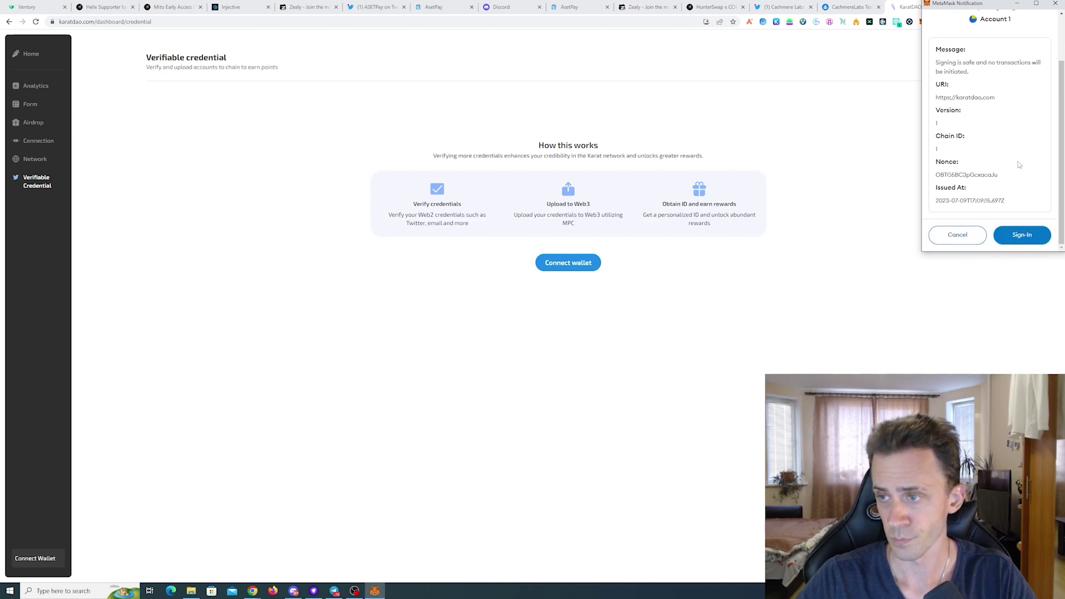
click(1025, 236)
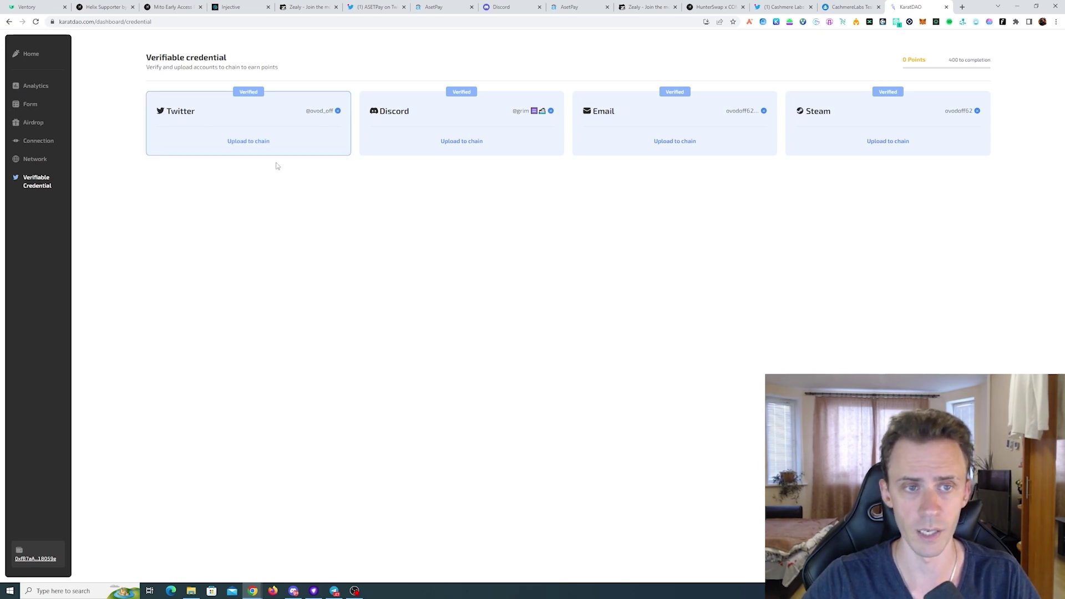
Add Twitter, Discord, Email and Steam to the upload and choose Pay and upload.
click(251, 146)
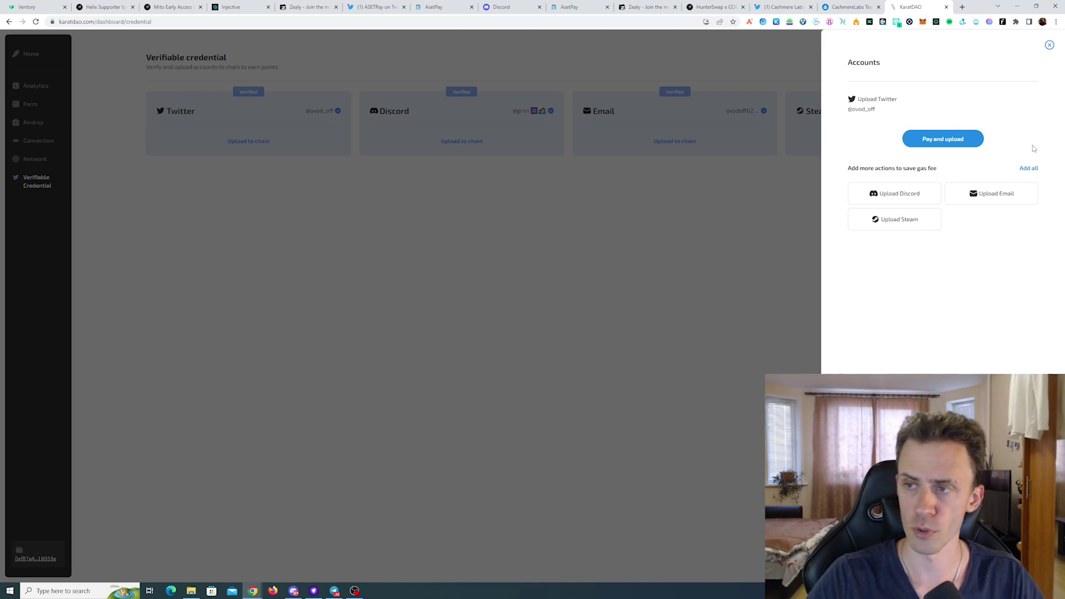
click(1029, 168)
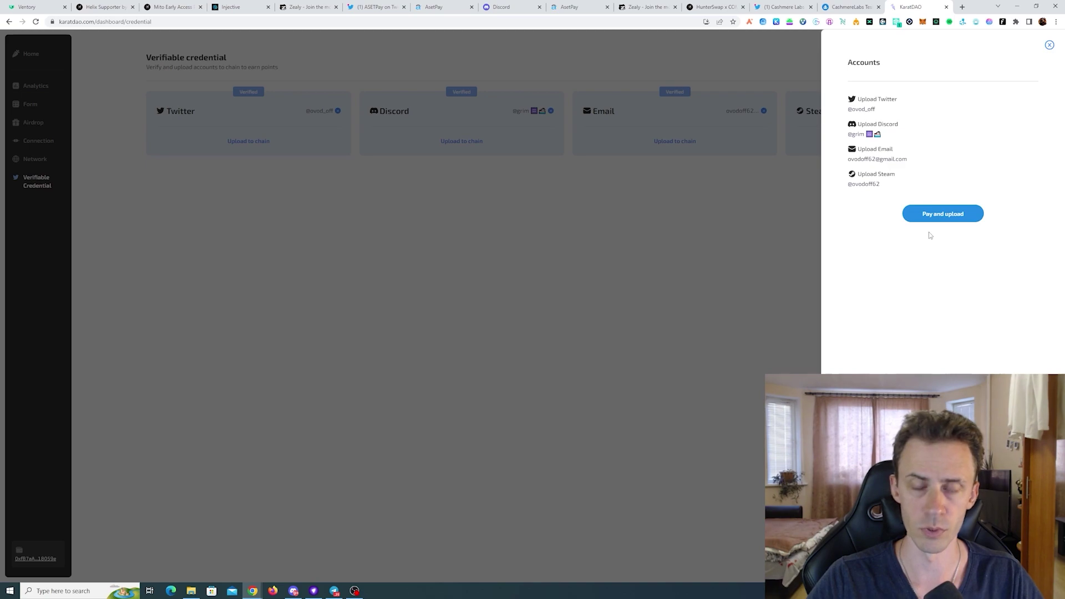
click(941, 218)
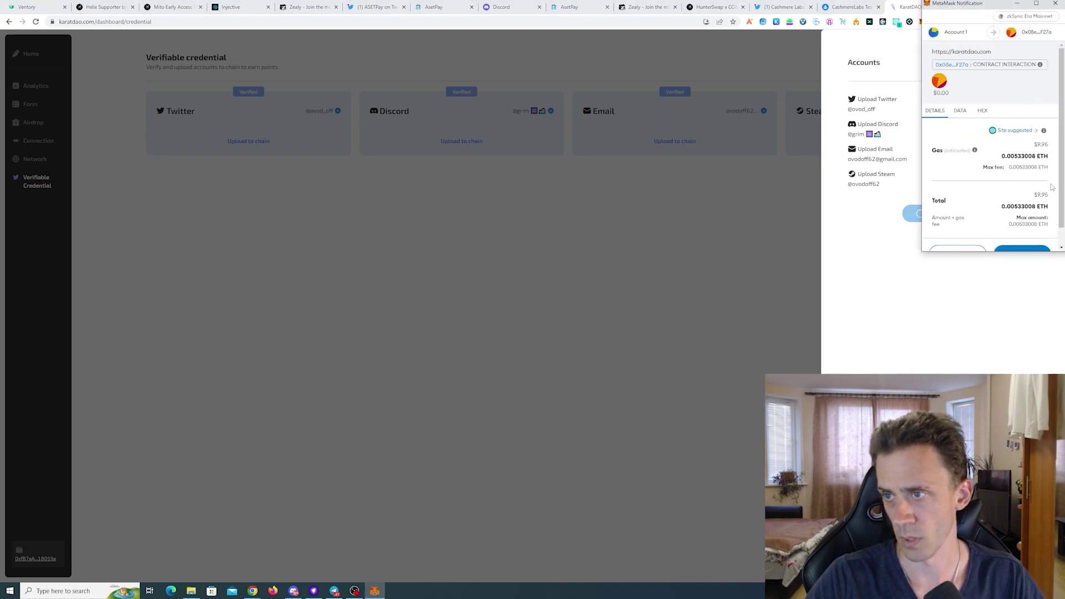
Set a custom advanced gas limit of 7820331 in MetaMask and save it.
click(1013, 131)
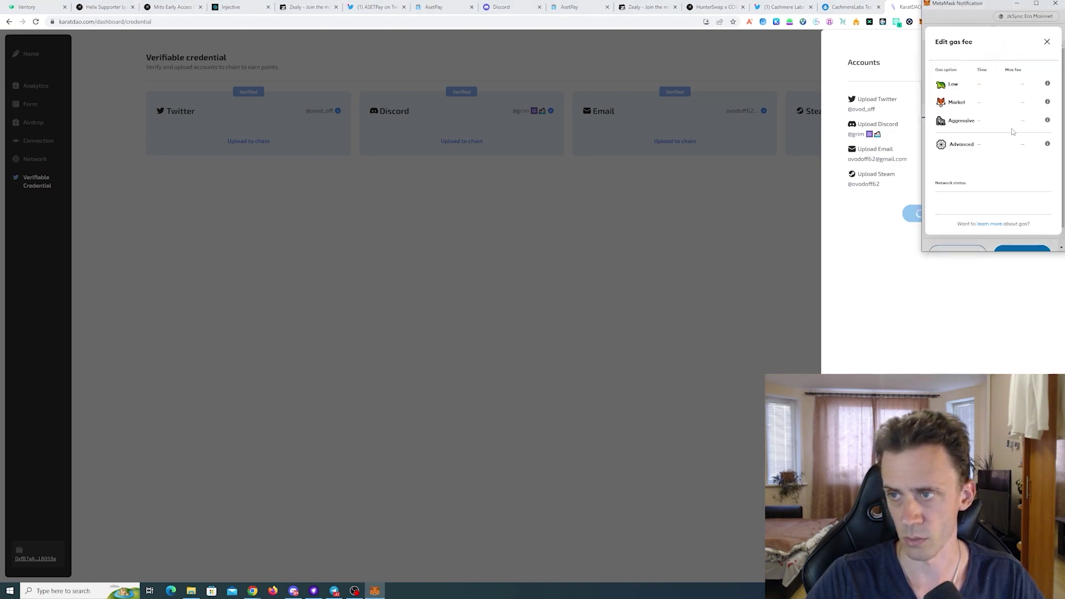
click(979, 145)
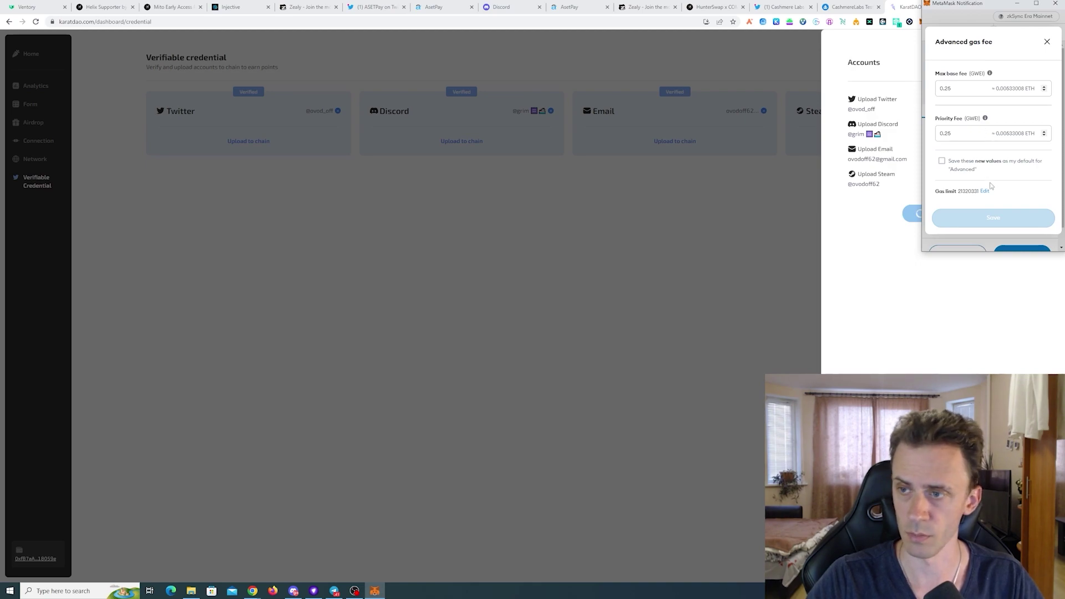
click(986, 192)
click(942, 175)
key(BackSpace)
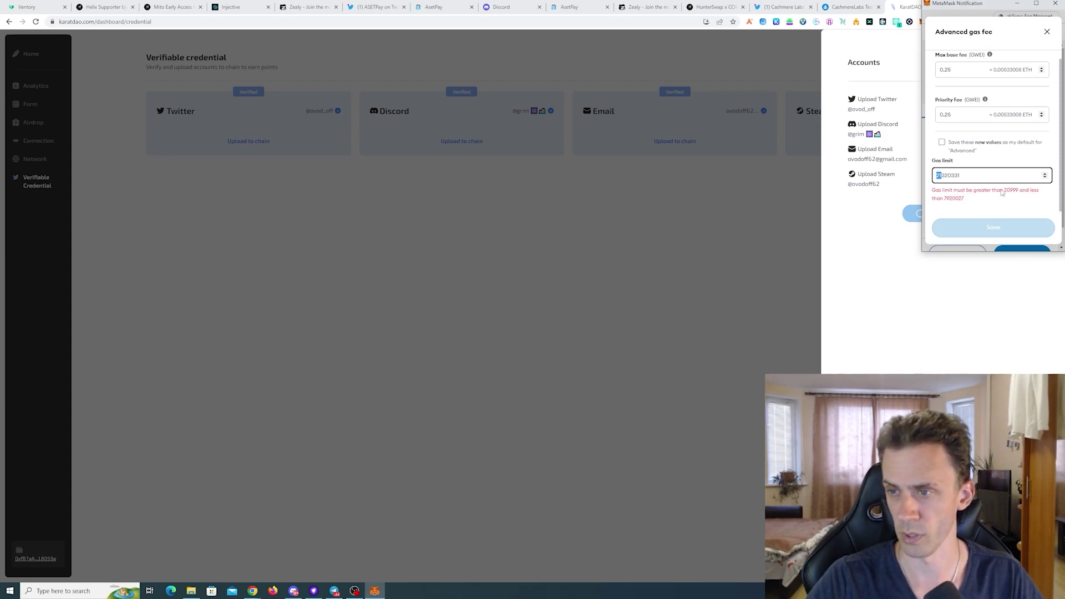
text(78)
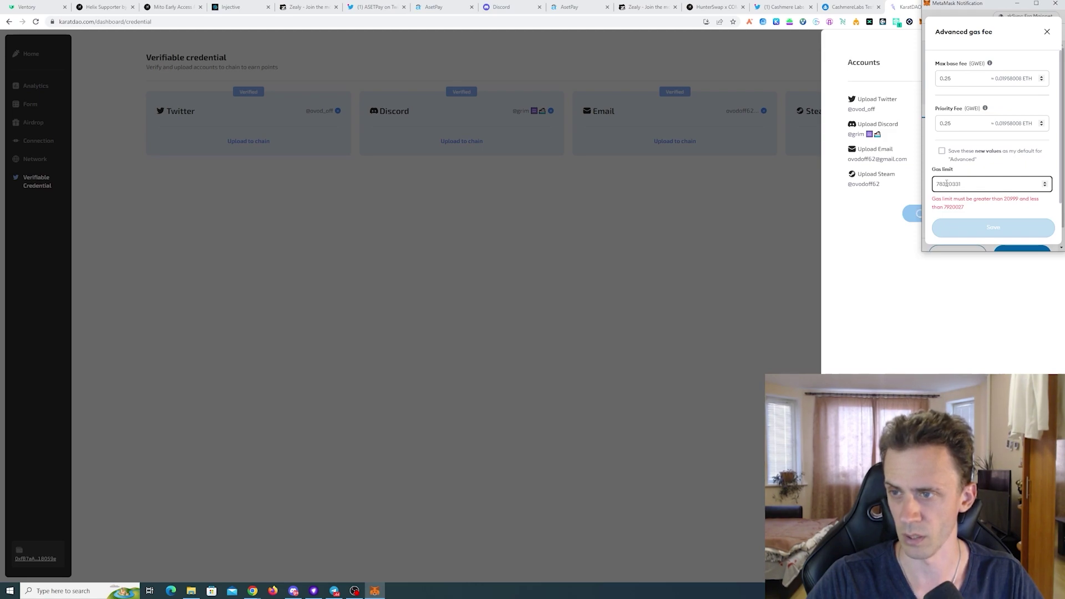
key(Delete)
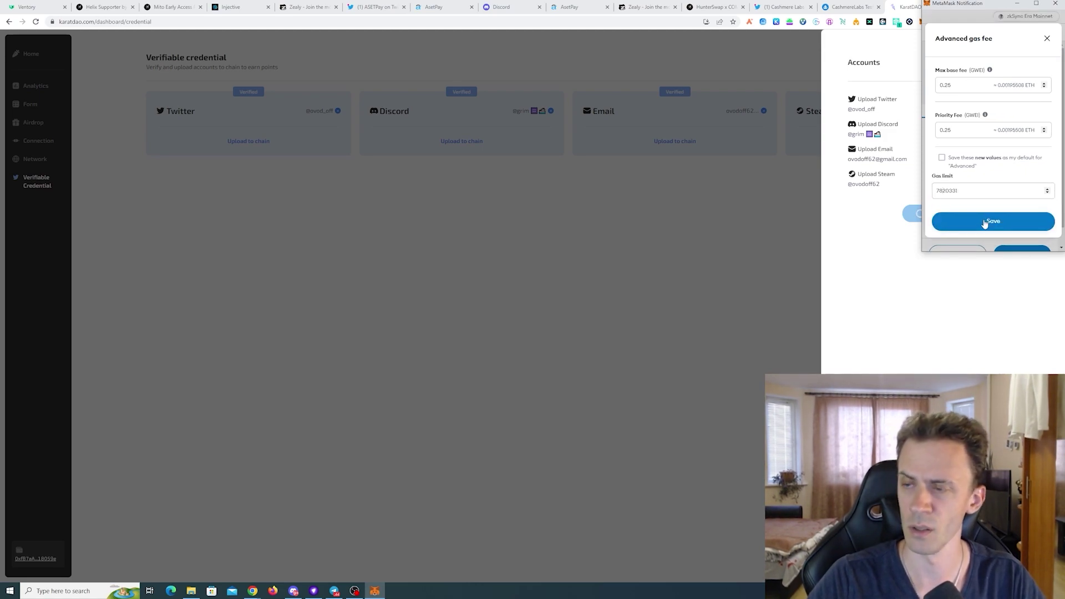
click(985, 222)
Confirm the KaratDAO credential upload transaction.
scroll(1032, 211, down, 1)
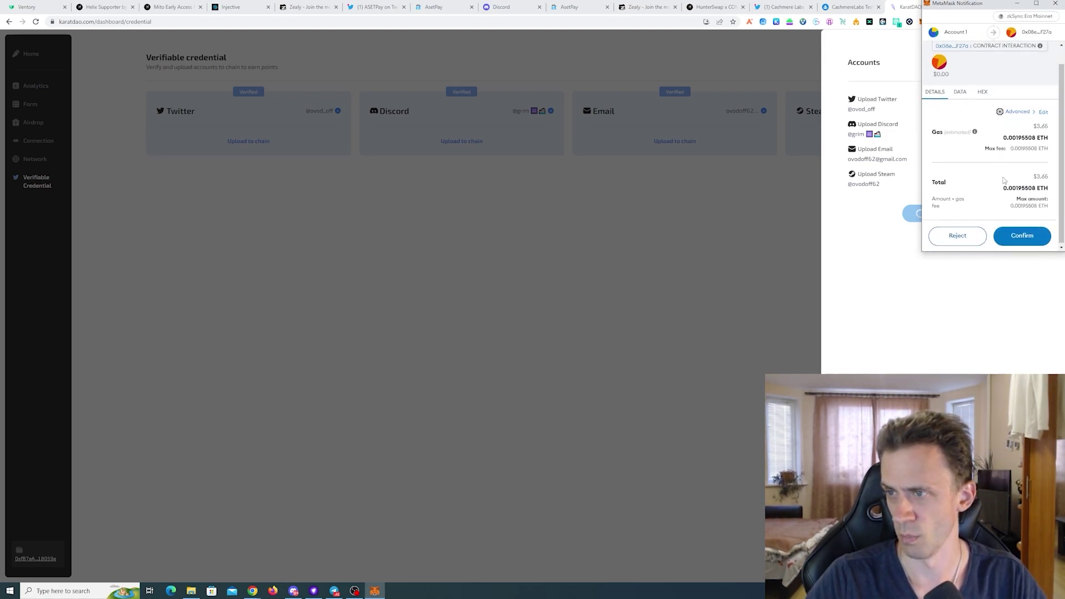
click(1033, 234)
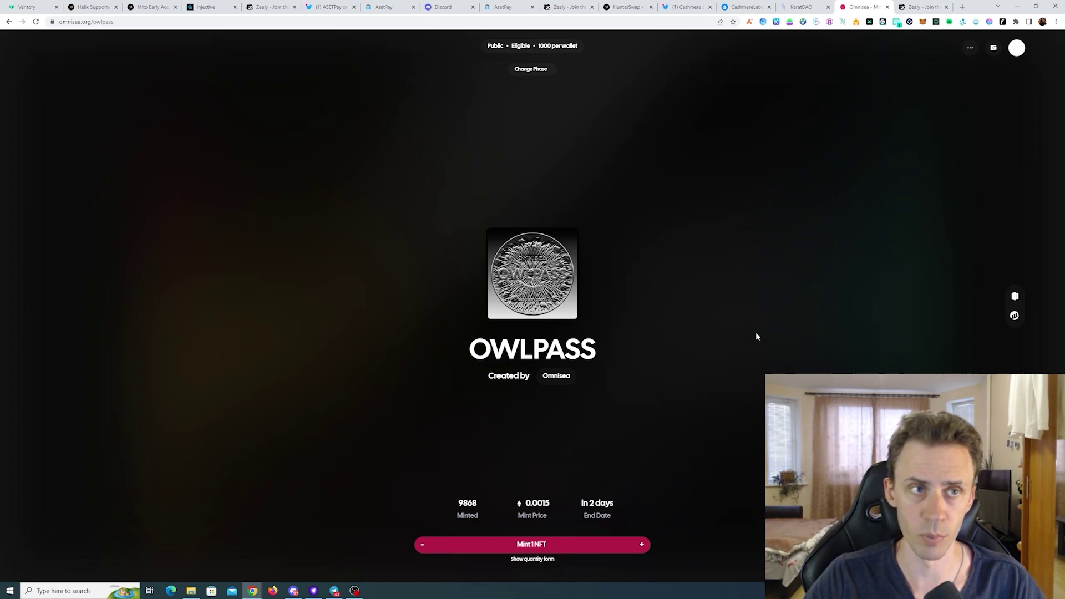
click(294, 591)
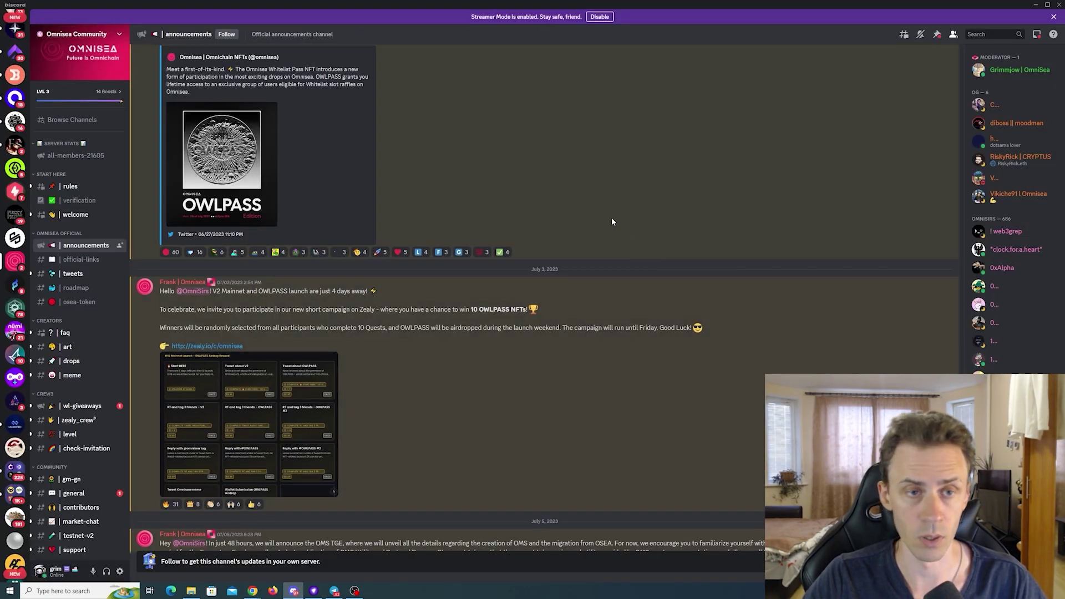
Scroll up through Omnisea's #announcements to read the OWLPASS posts.
scroll(610, 218, up, 2)
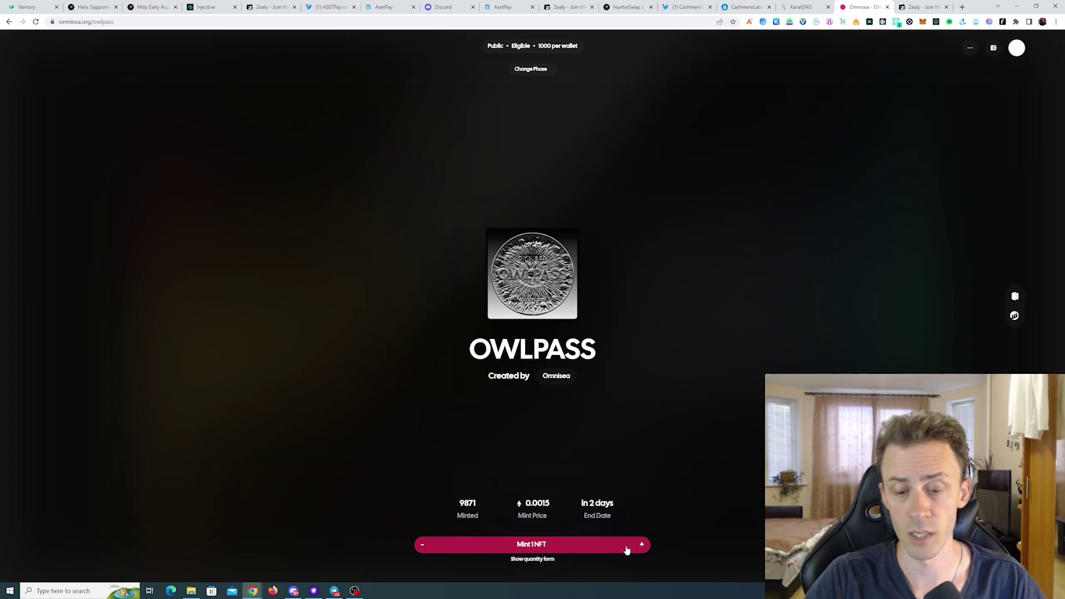
Mint one OWLPASS NFT for 0.0015 ETH, saving advanced gas settings before confirming.
click(596, 550)
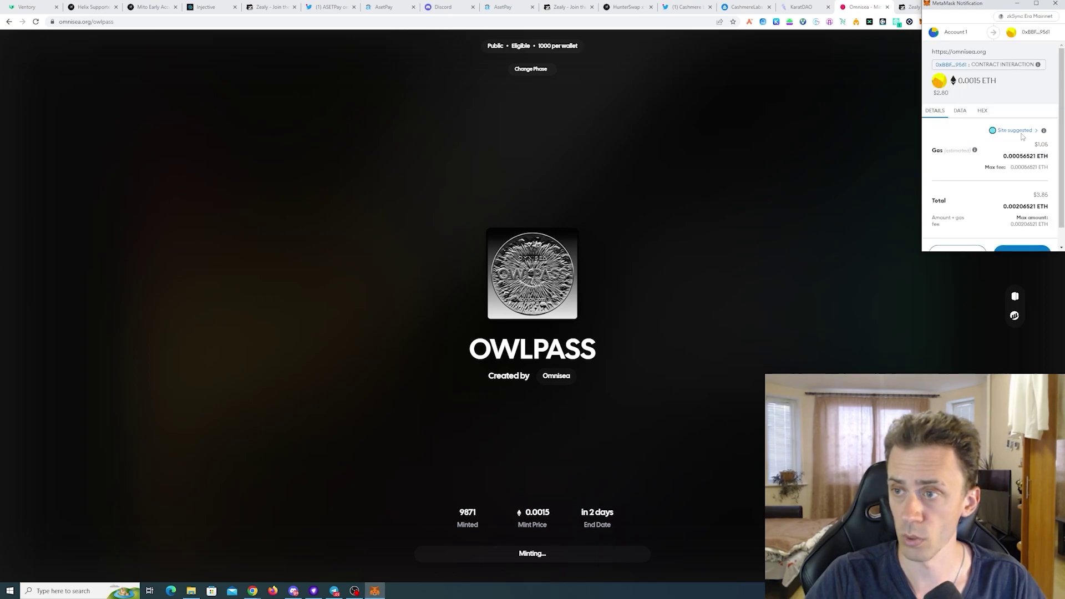
click(1023, 137)
click(963, 147)
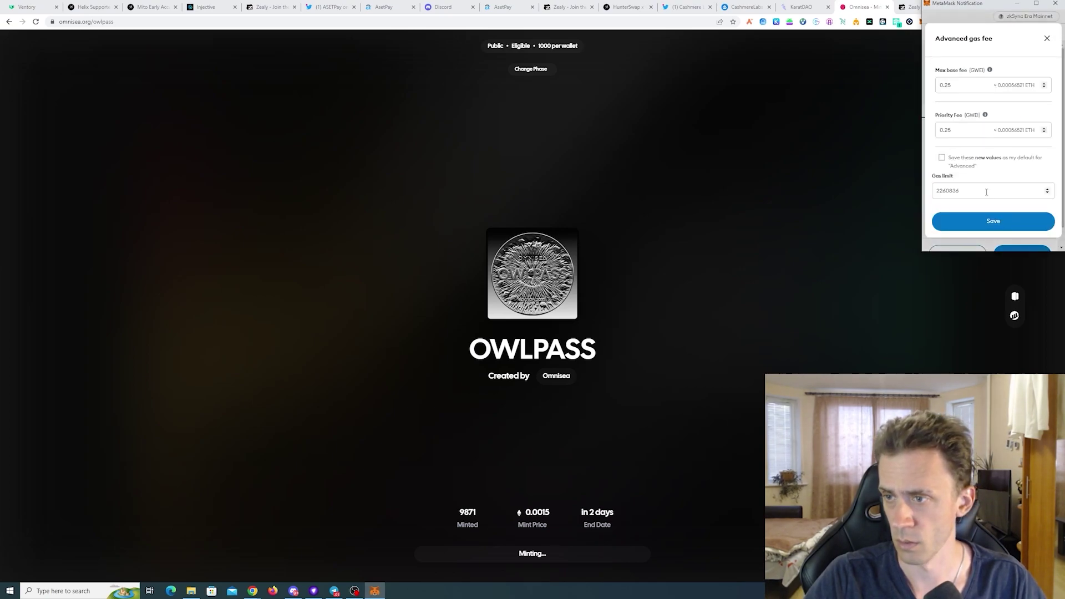
click(945, 190)
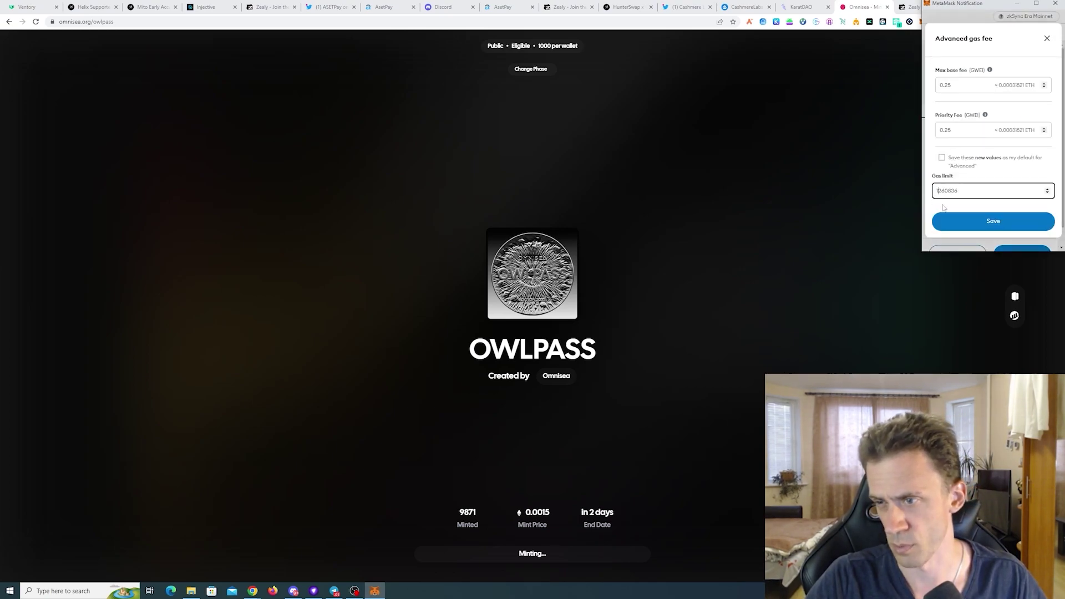
click(1003, 219)
scroll(1016, 224, down, 1)
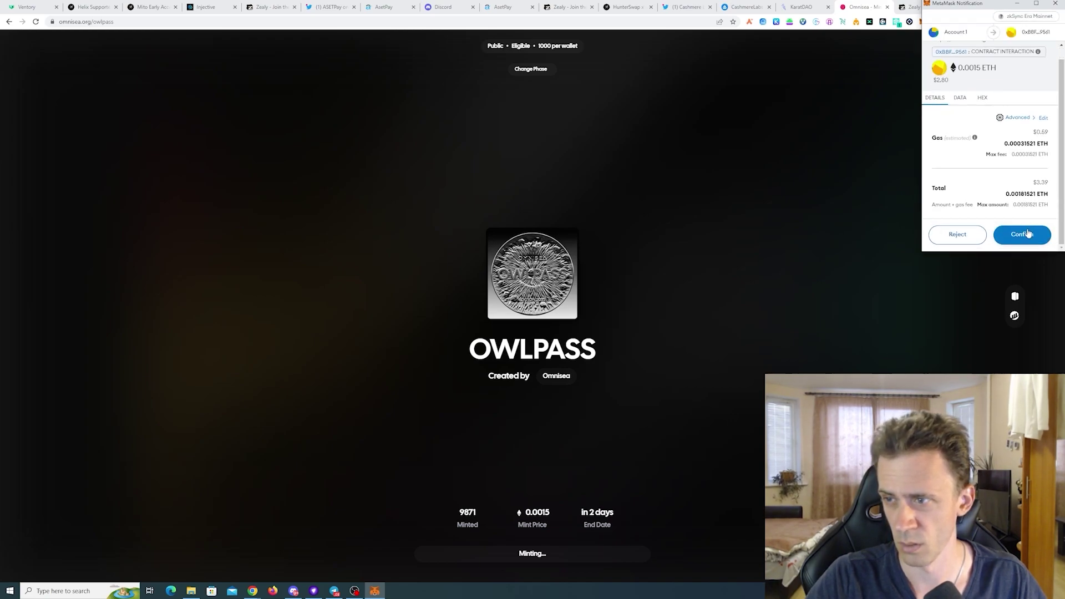
click(1023, 235)
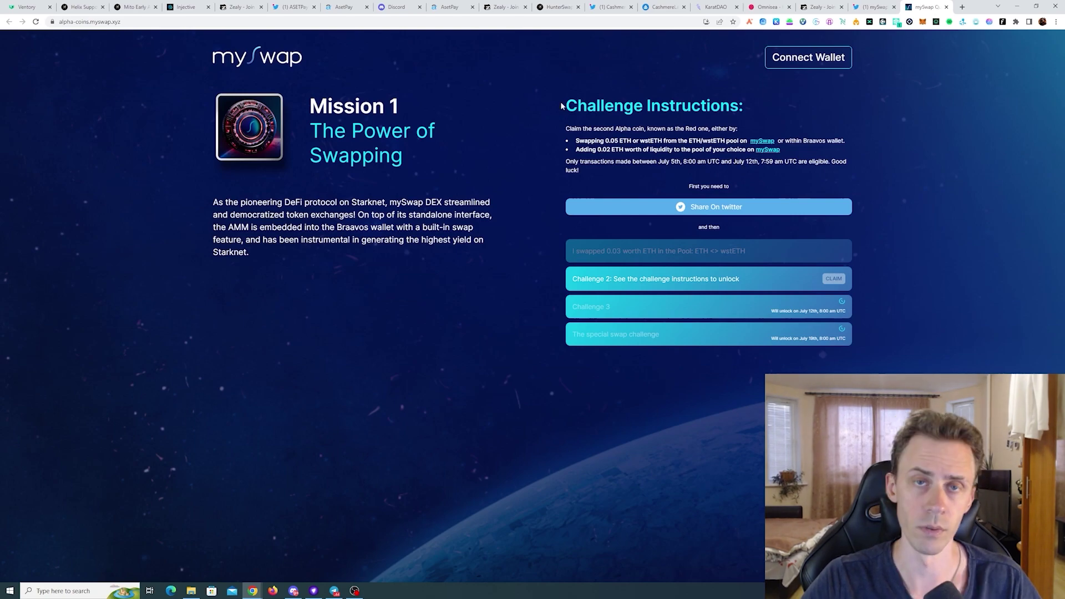
Highlight the Mission 1 Challenge Instructions text in mySwap to review it, then clear the selection.
drag(567, 108, 747, 168)
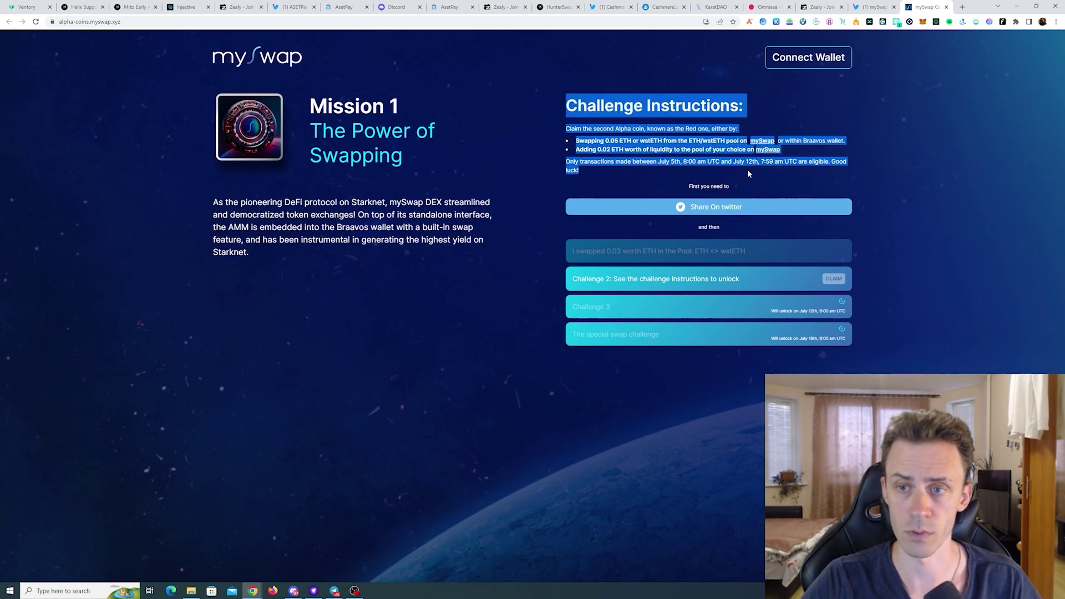
click(864, 183)
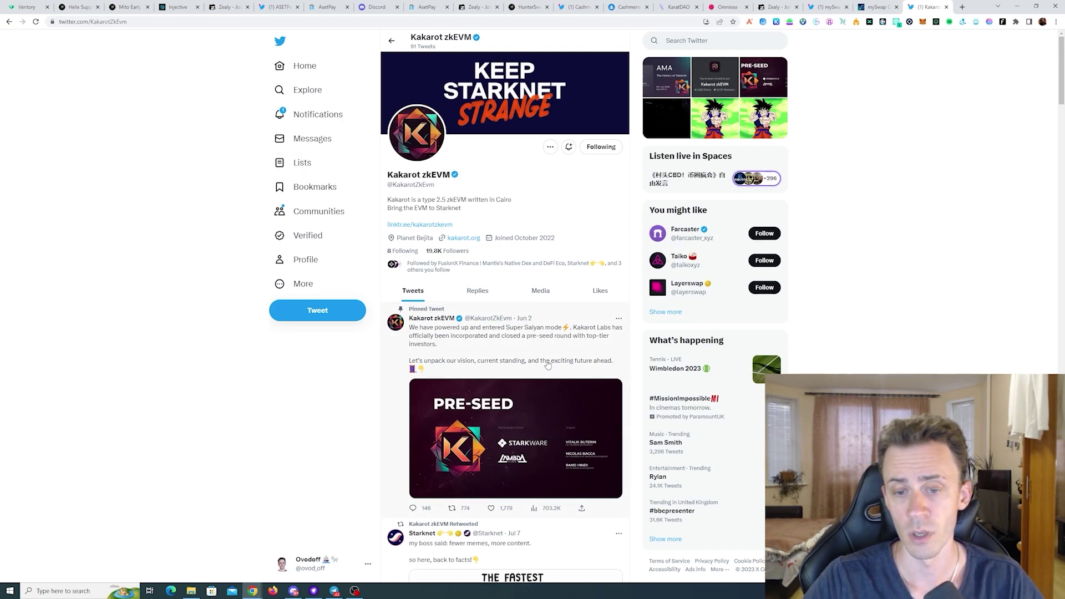
click(552, 397)
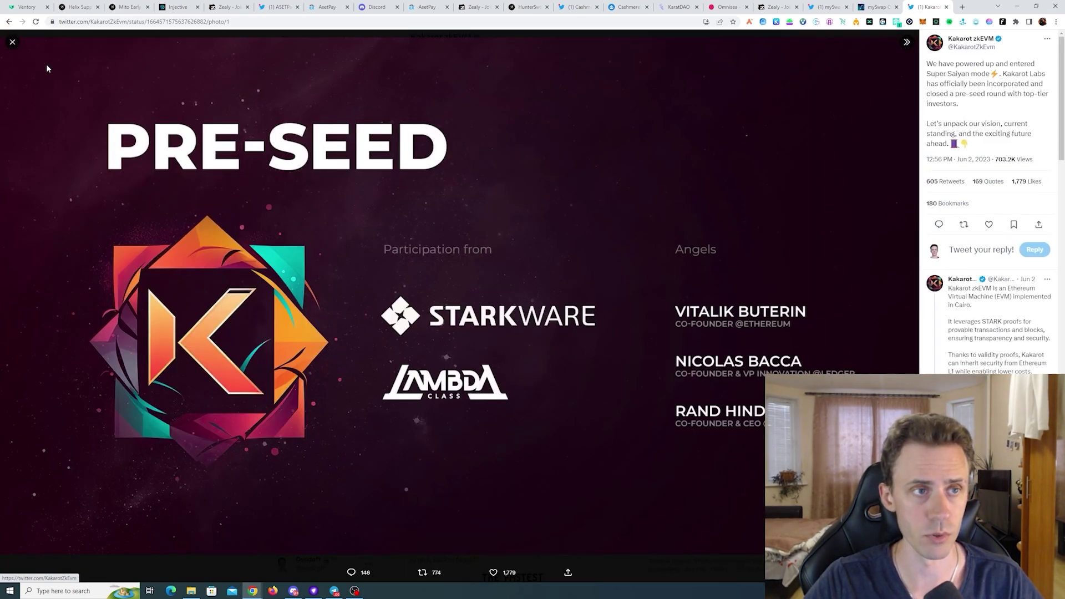
click(12, 41)
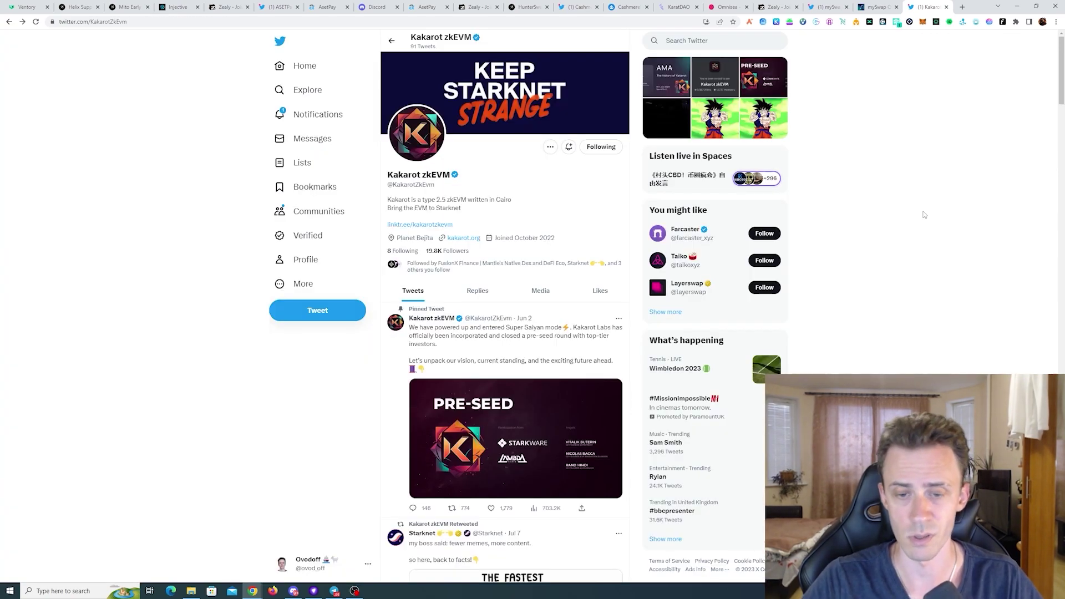